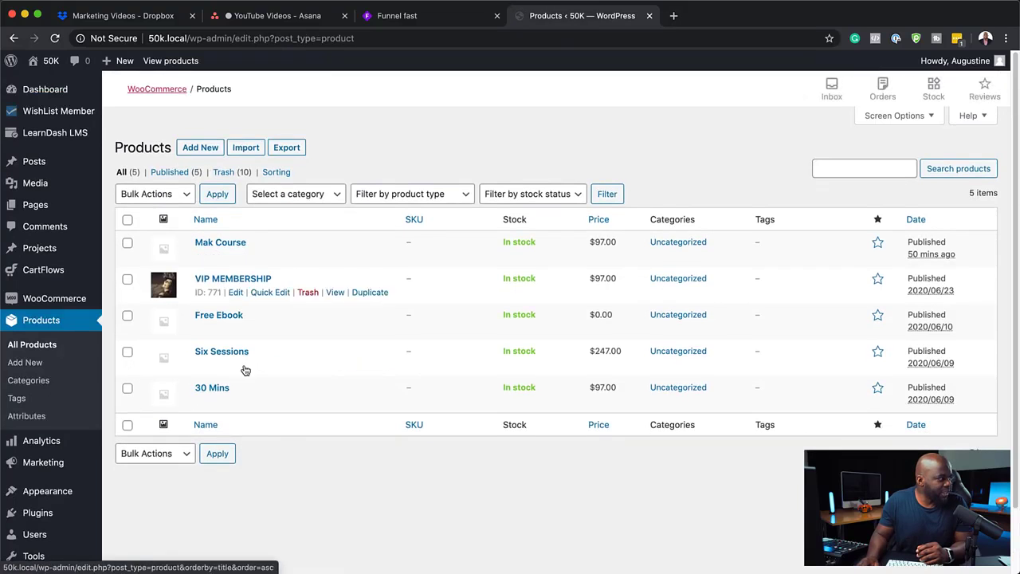
# Step: Add a new product named "Fitness Training Call" and mark it as virtual
pyautogui.click(204, 149)
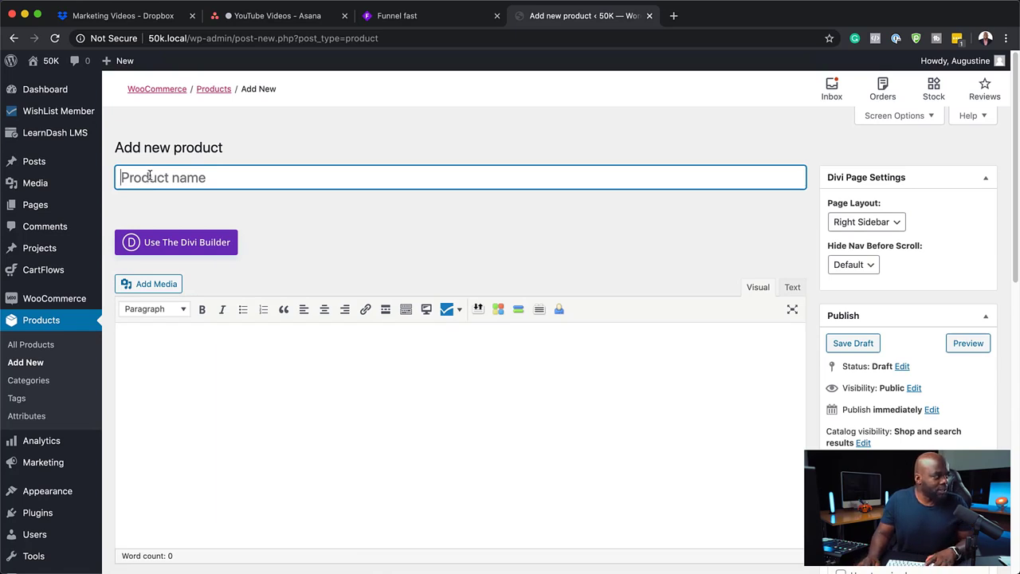
pyautogui.write('Fitness Training Call')
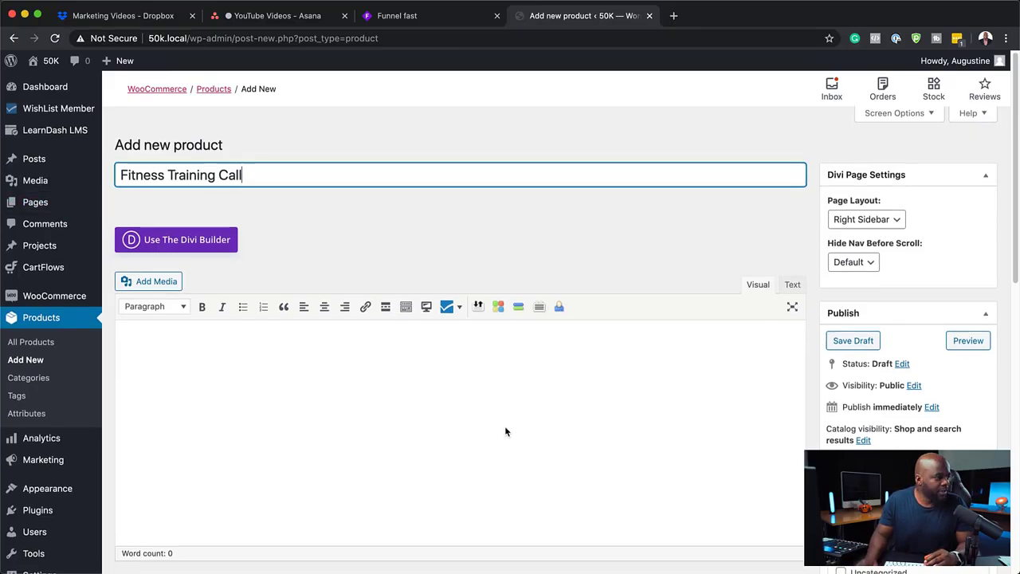
pyautogui.scroll(-5, 504, 428)
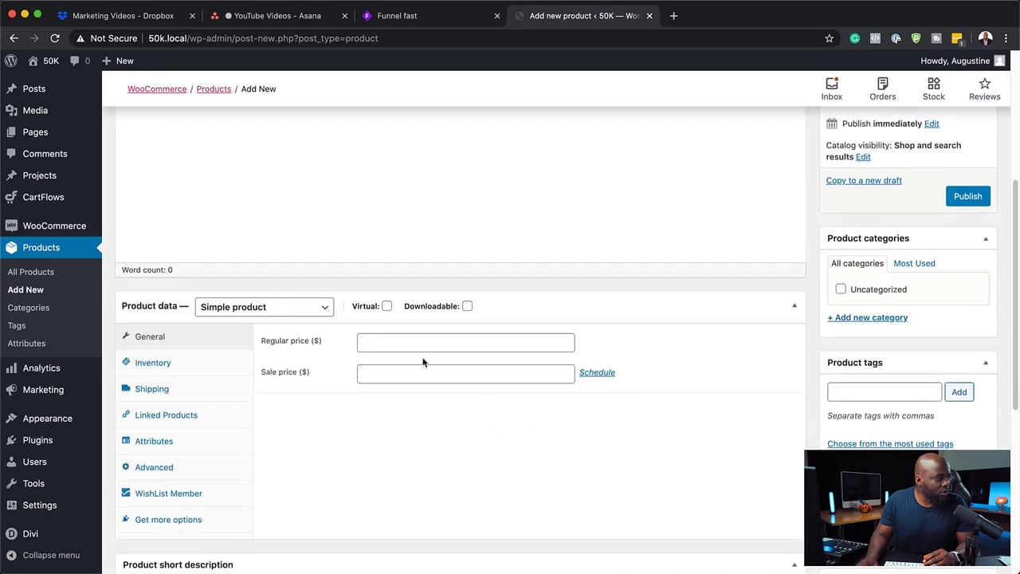
pyautogui.click(387, 308)
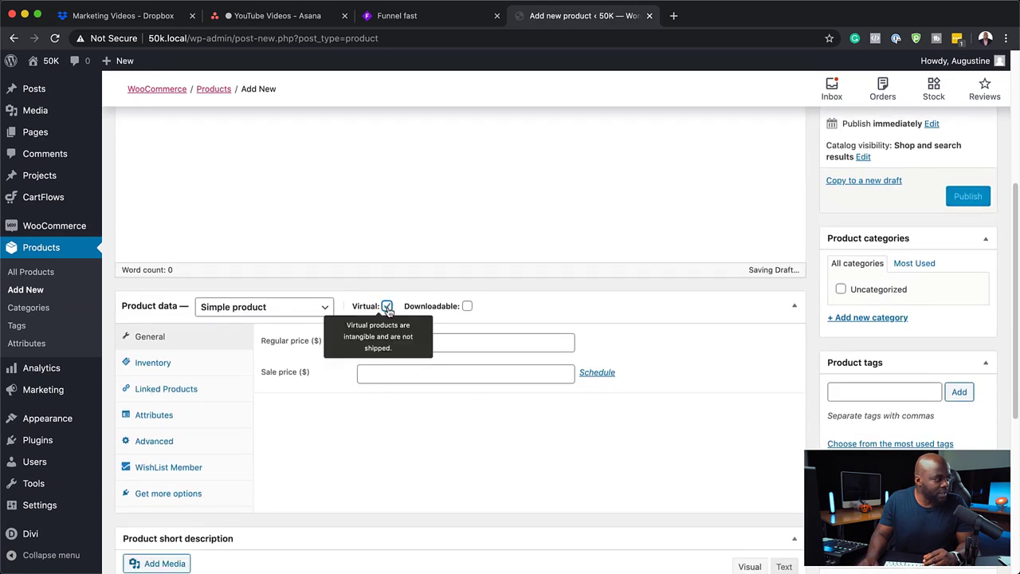
# Step: Set the product's regular price to $97 and publish the product
pyautogui.click(426, 342)
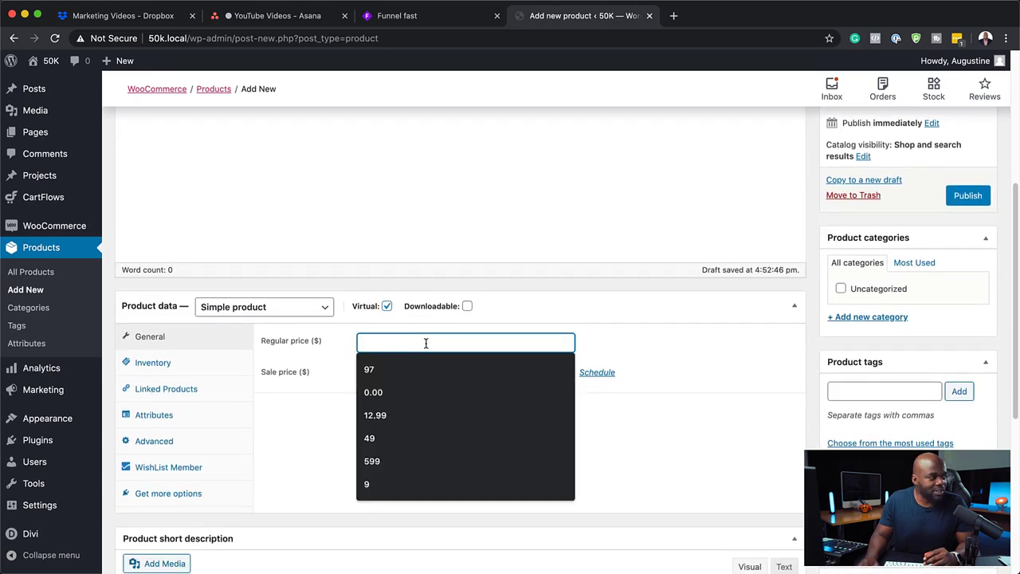
pyautogui.click(411, 368)
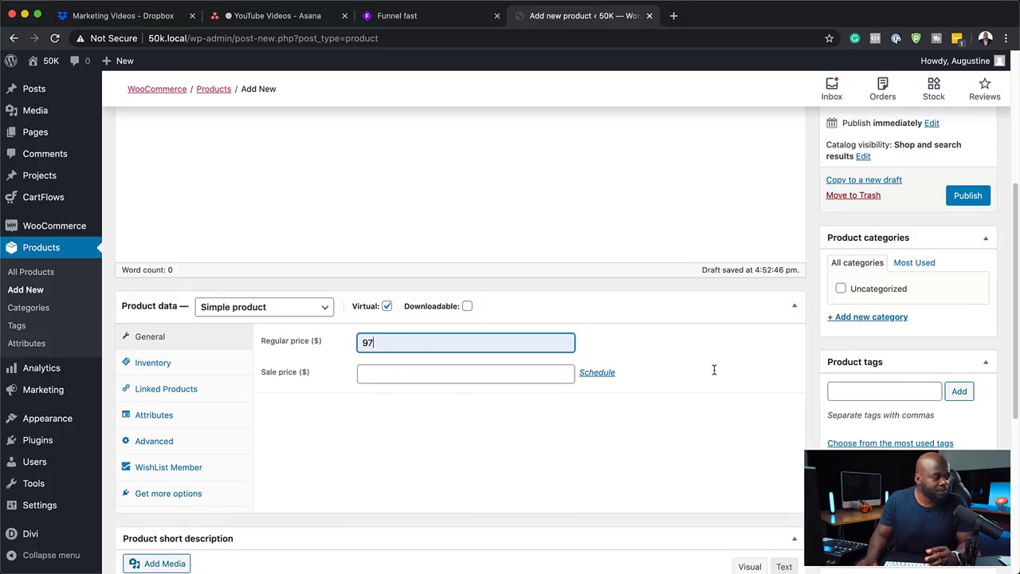
pyautogui.scroll(-5, 713, 370)
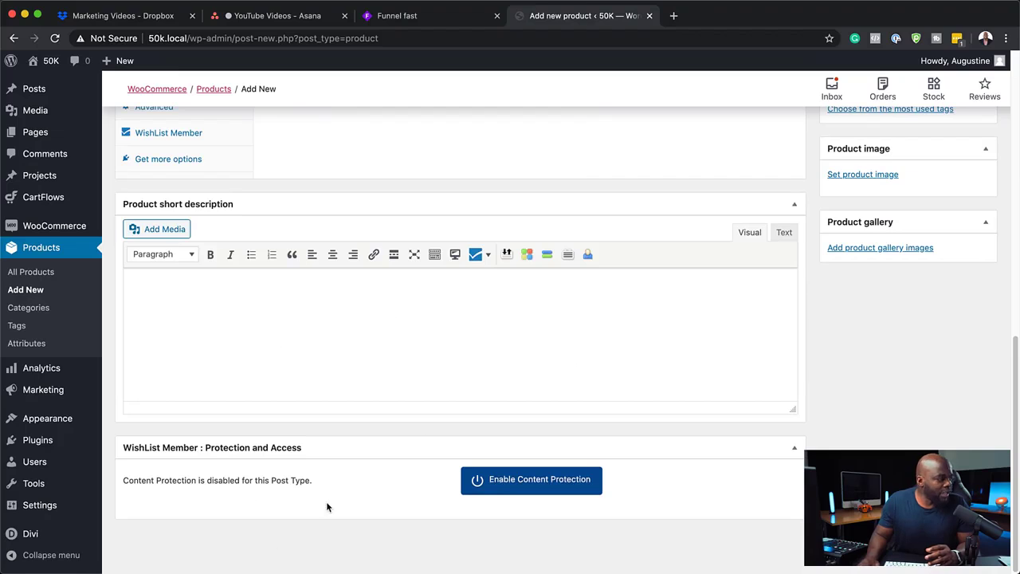
pyautogui.scroll(7, 641, 390)
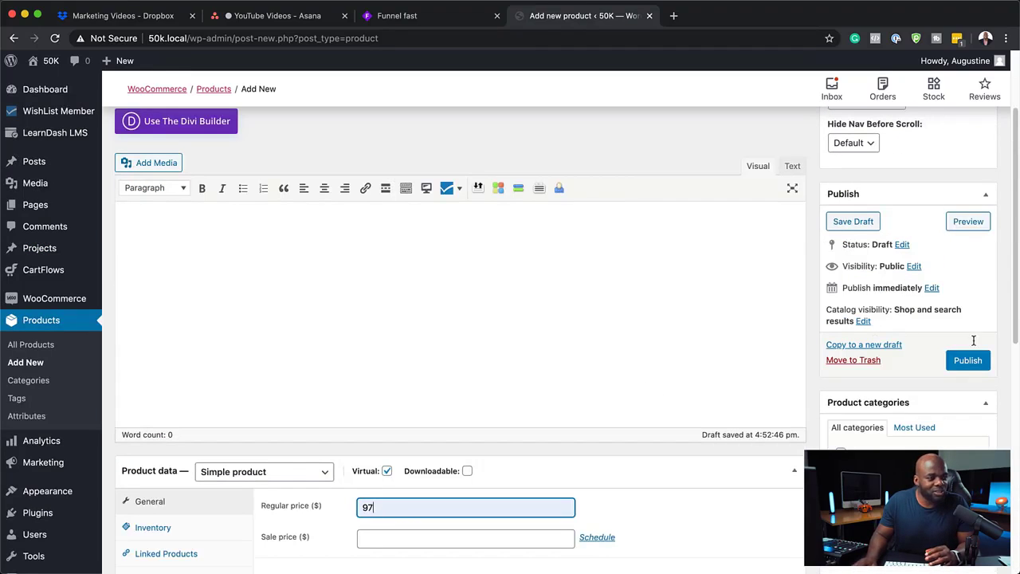
pyautogui.click(967, 361)
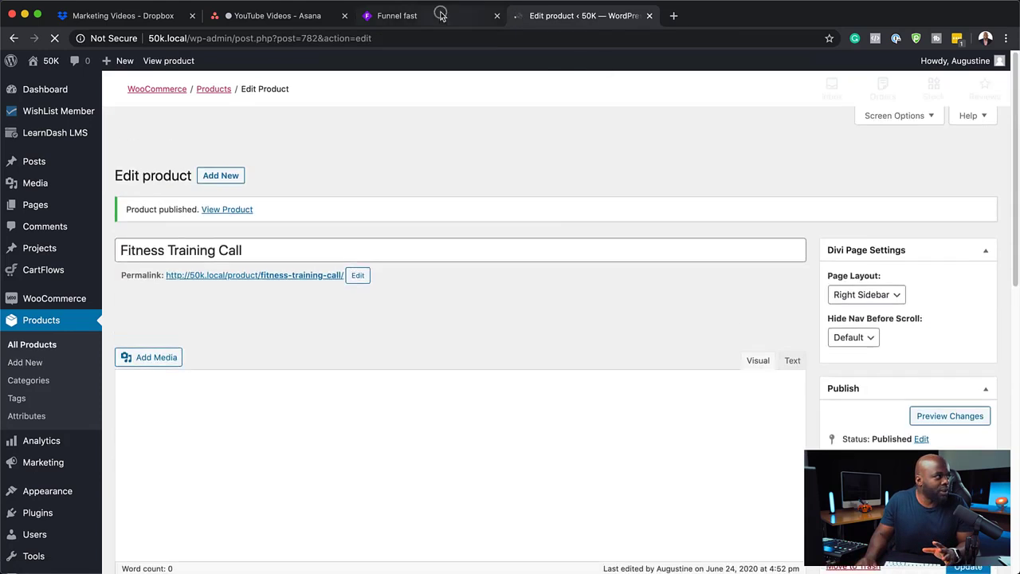
pyautogui.click(440, 14)
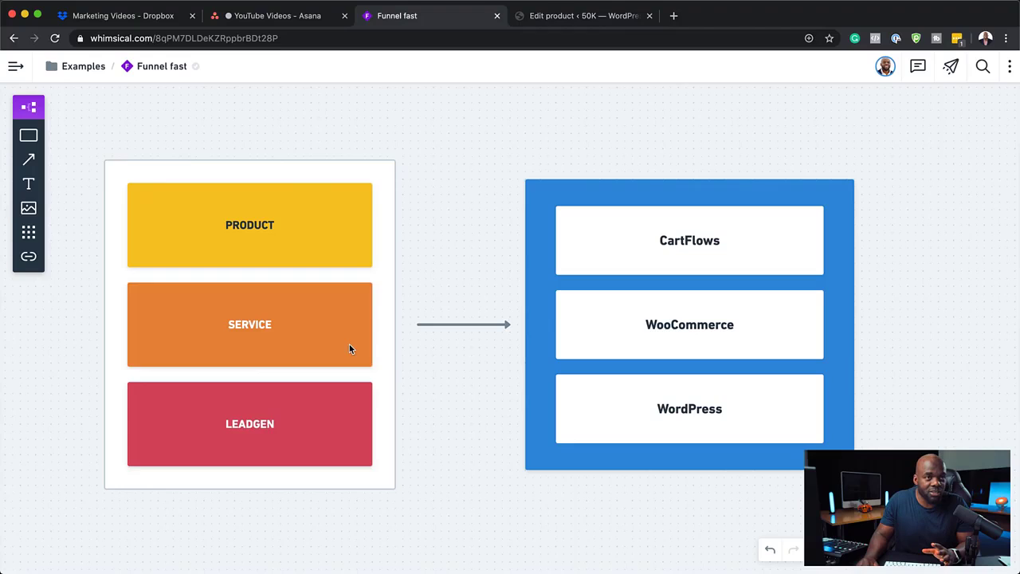
pyautogui.click(612, 17)
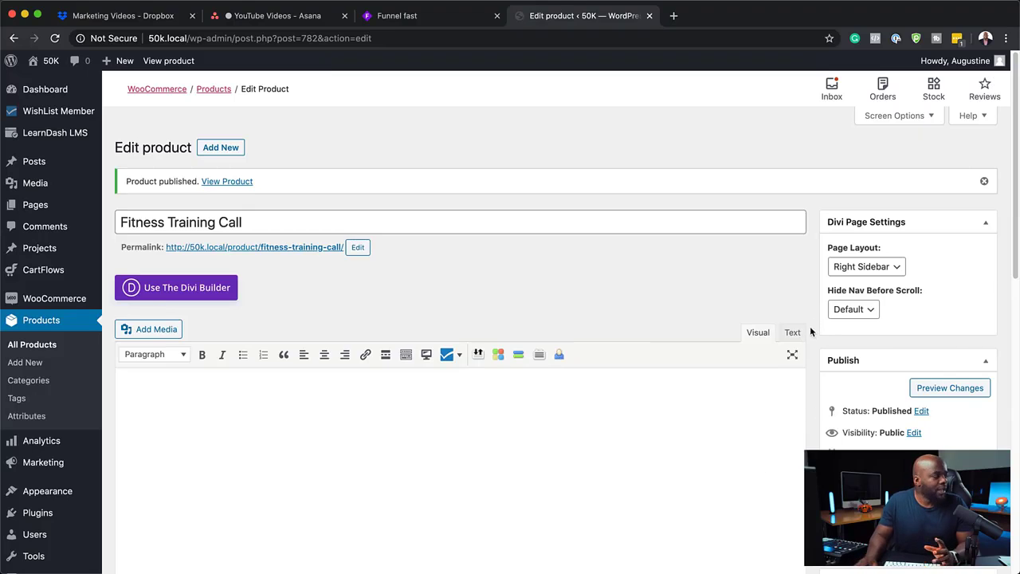
# Step: Create a new CartFlows flow by importing the ready template Evergreen Product 03
pyautogui.moveTo(48, 269)
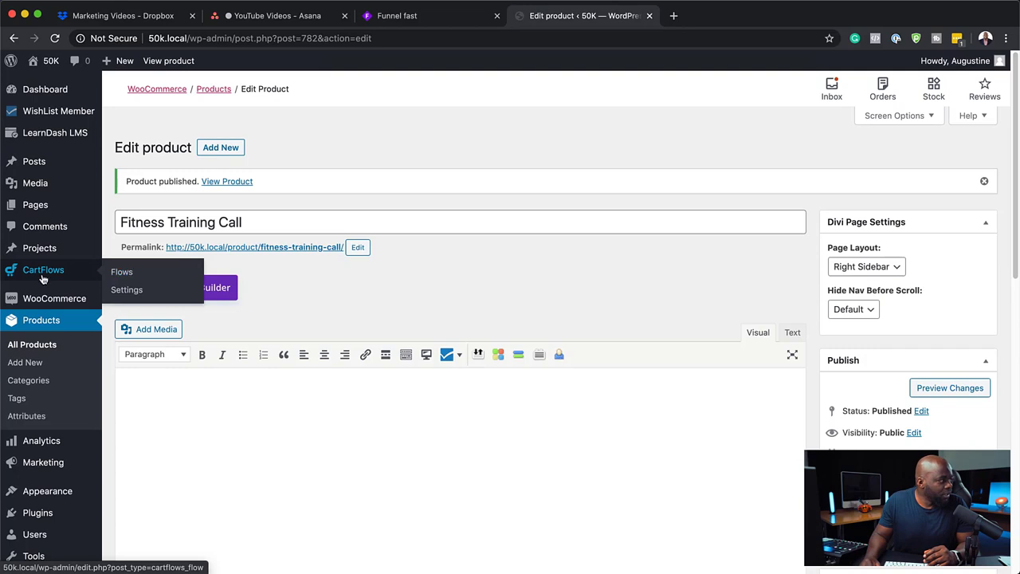
pyautogui.click(130, 273)
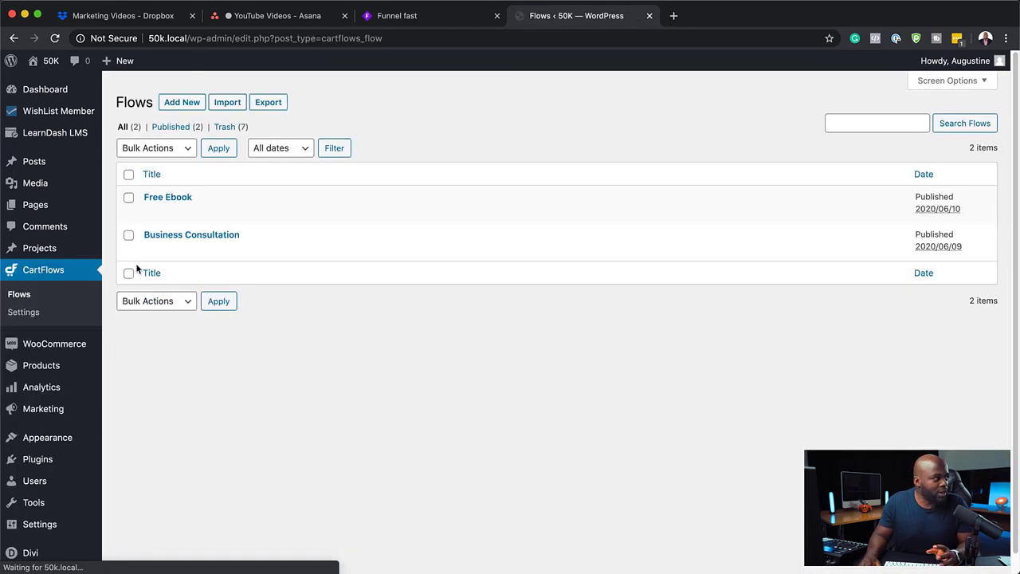
pyautogui.click(184, 106)
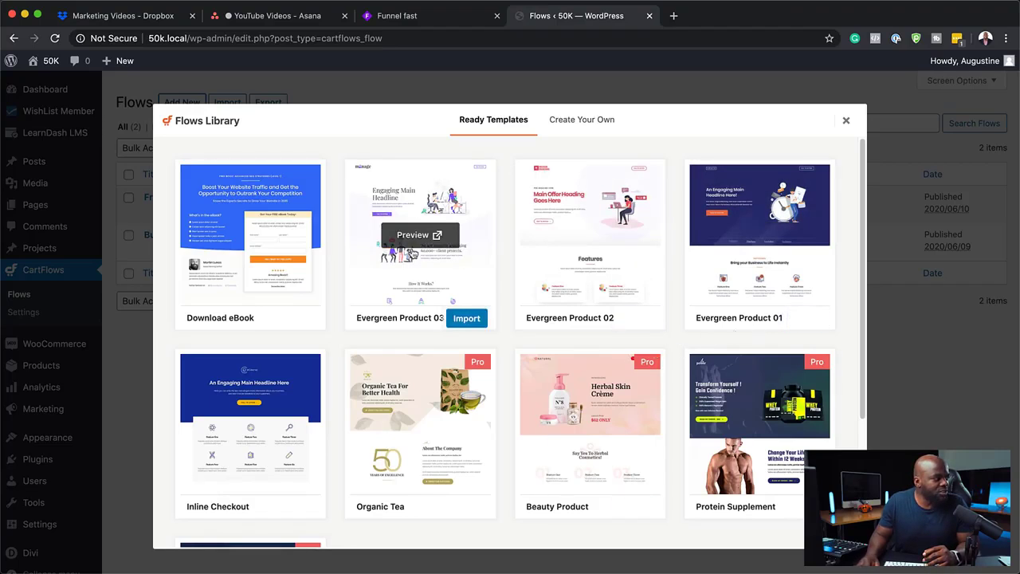
pyautogui.click(468, 318)
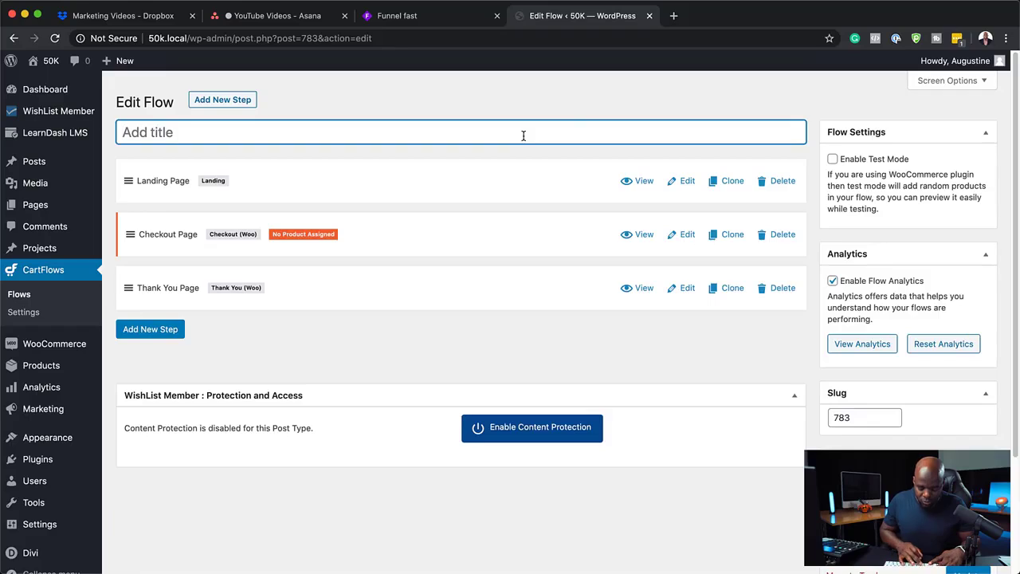
# Step: Title the imported flow "Fitness Call" and save the flow
pyautogui.write('Fitness Call')
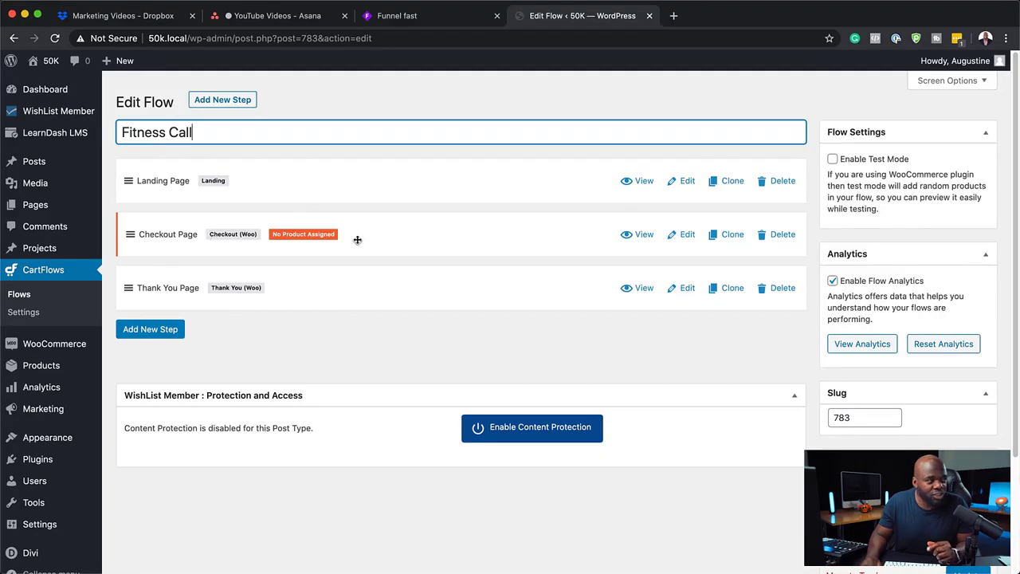
pyautogui.scroll(-1, 461, 319)
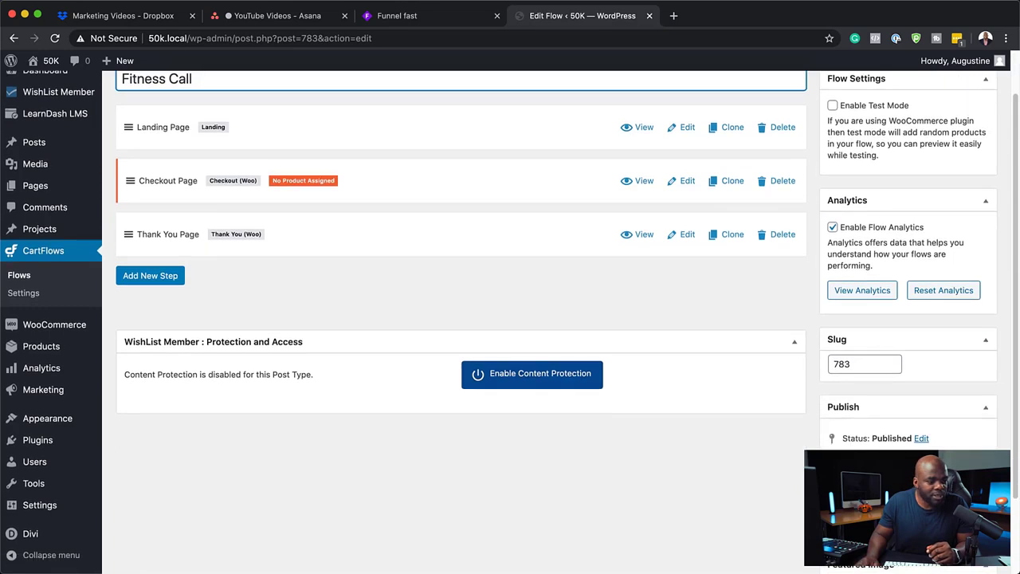
pyautogui.click(969, 522)
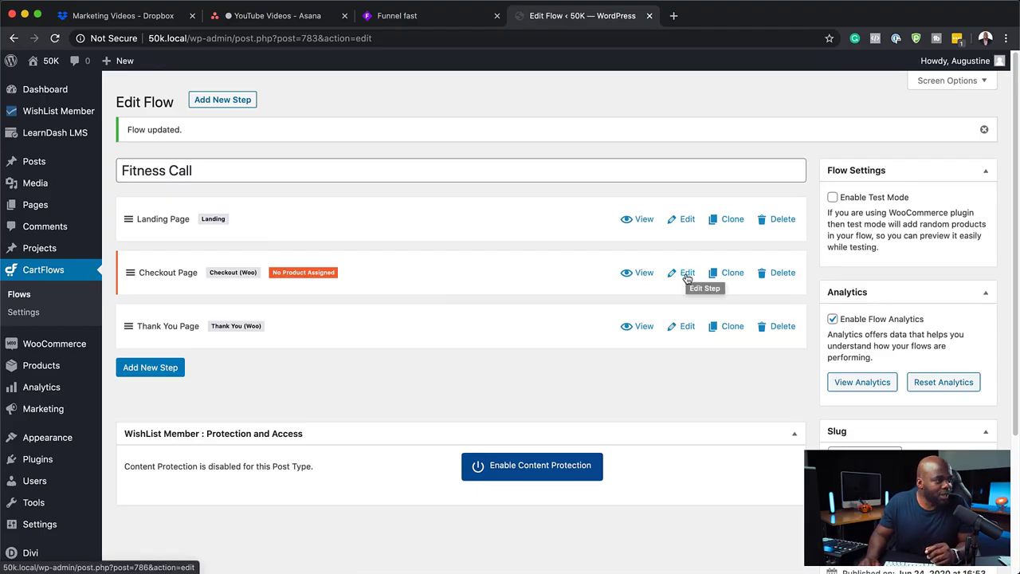
# Step: Assign the Fitness Training Call product to the flow's Checkout Page step and update the step
pyautogui.click(685, 276)
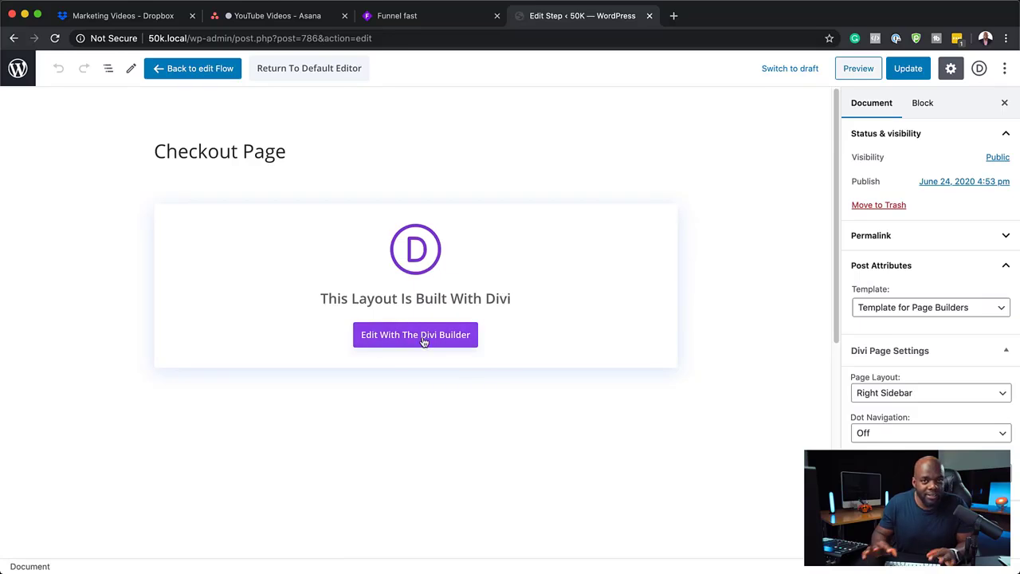
pyautogui.scroll(-10, 420, 354)
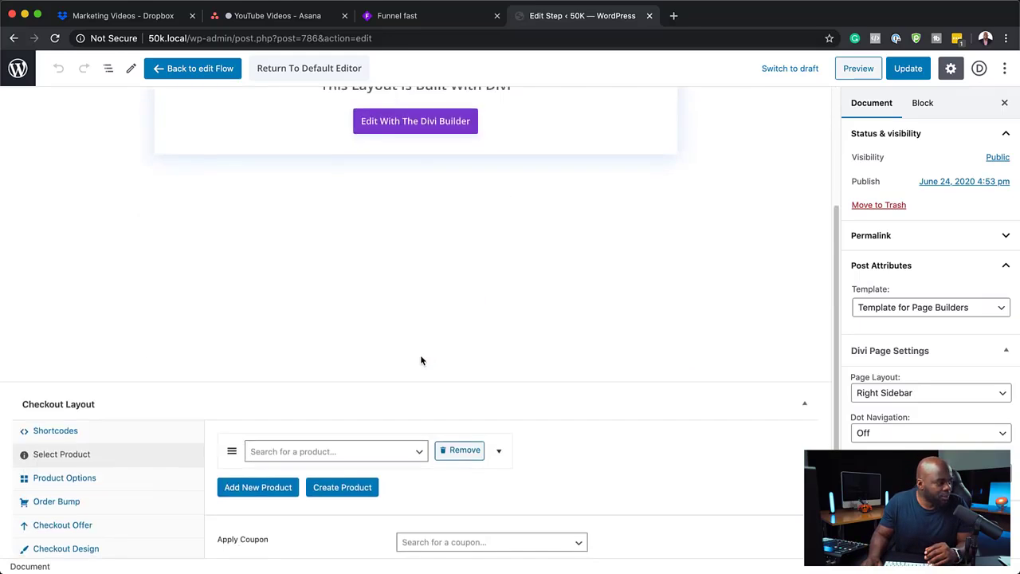
pyautogui.click(334, 278)
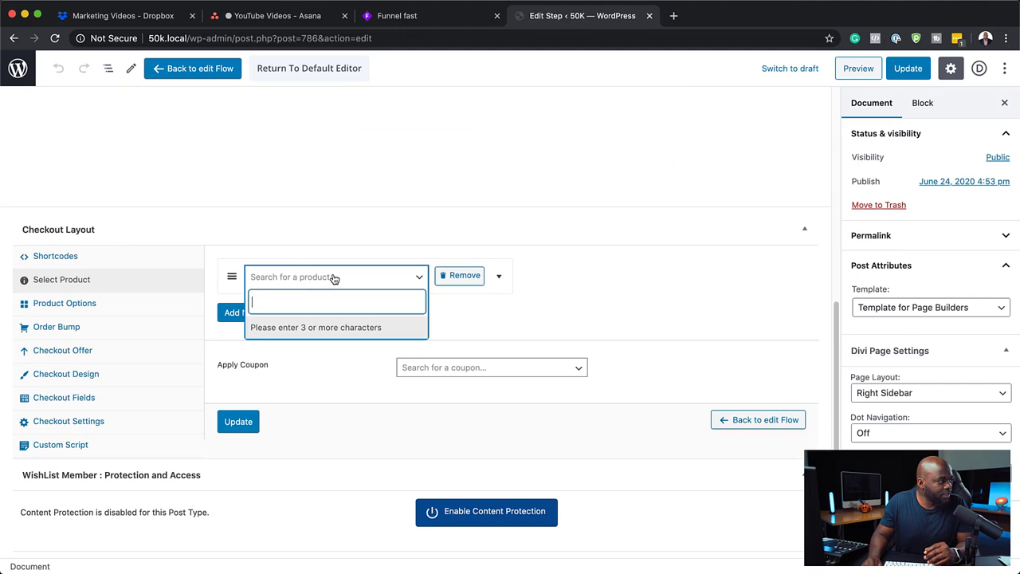
pyautogui.write('fitnes')
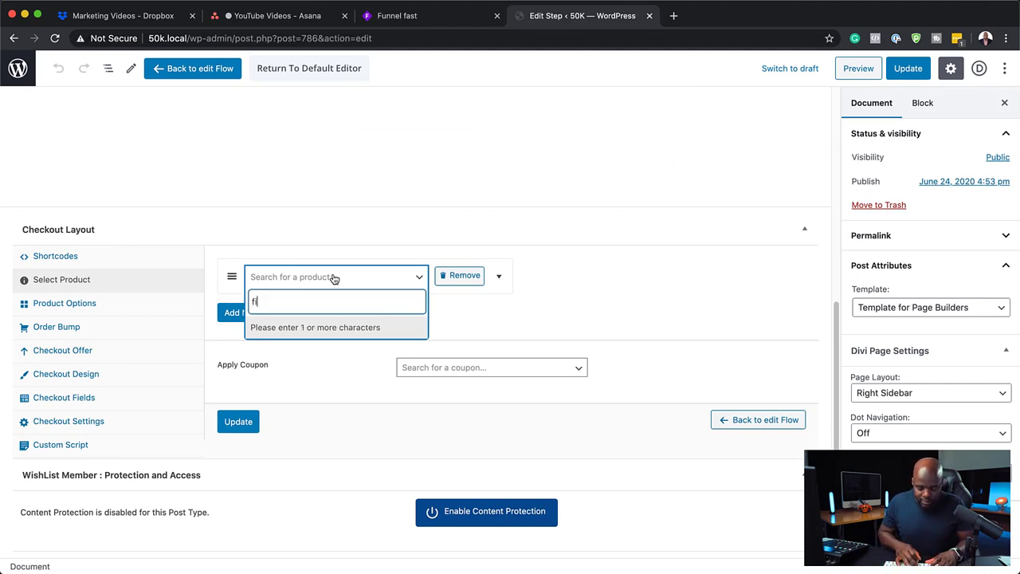
pyautogui.write('s')
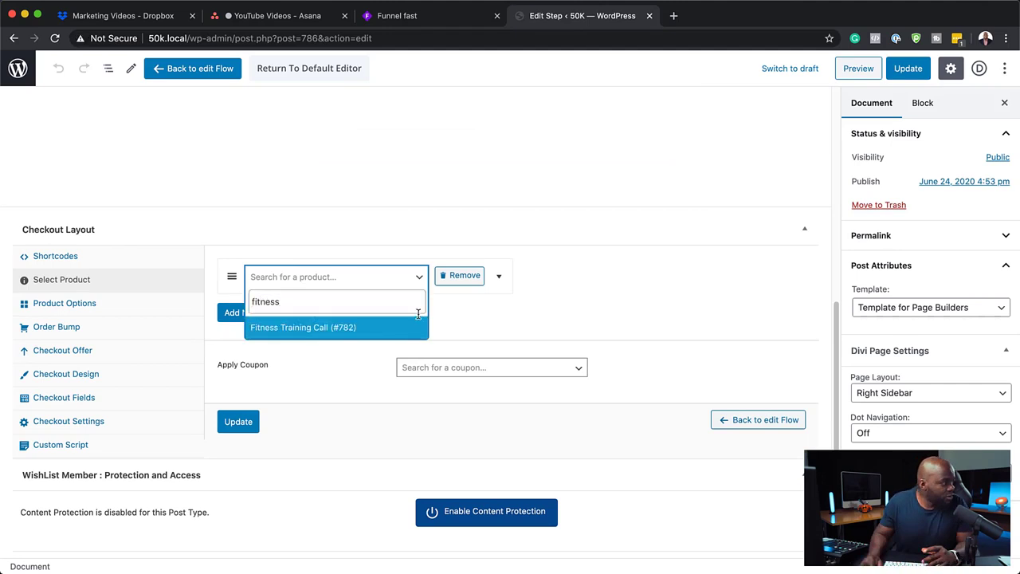
pyautogui.click(369, 331)
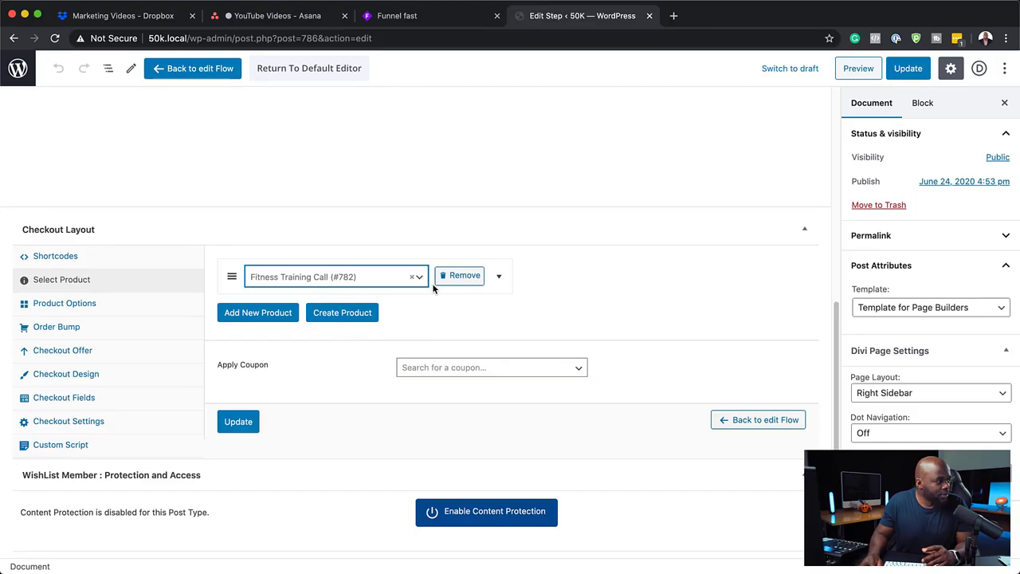
pyautogui.click(905, 68)
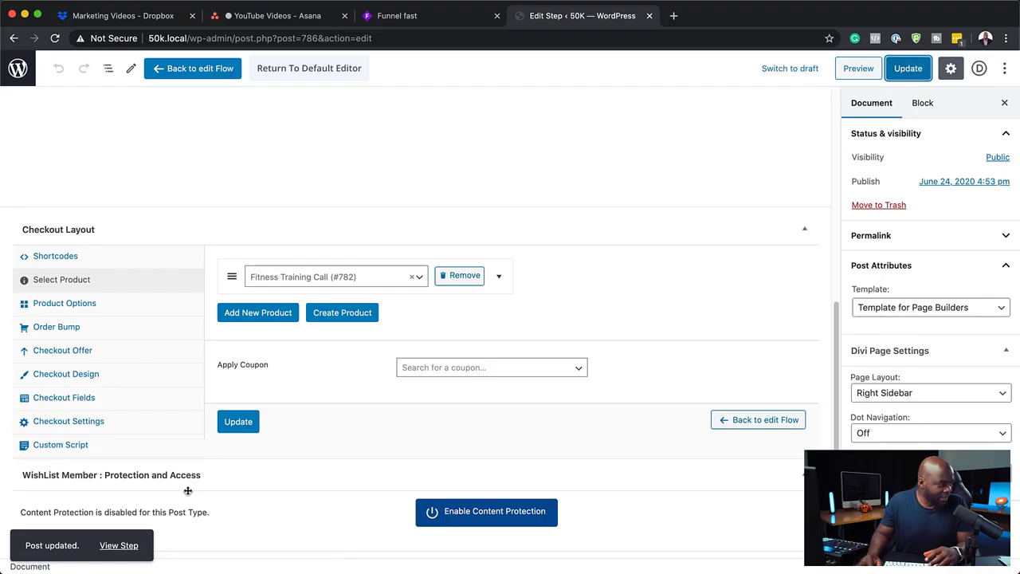
# Step: View the live checkout page and examine its billing fields, order summary and payment section
pyautogui.click(118, 545)
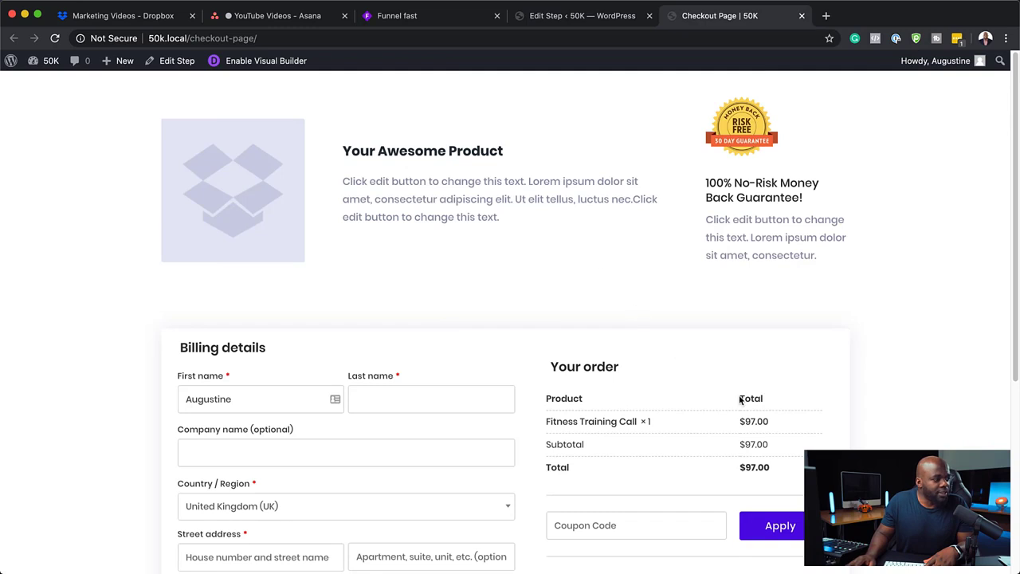
pyautogui.scroll(-1, 657, 403)
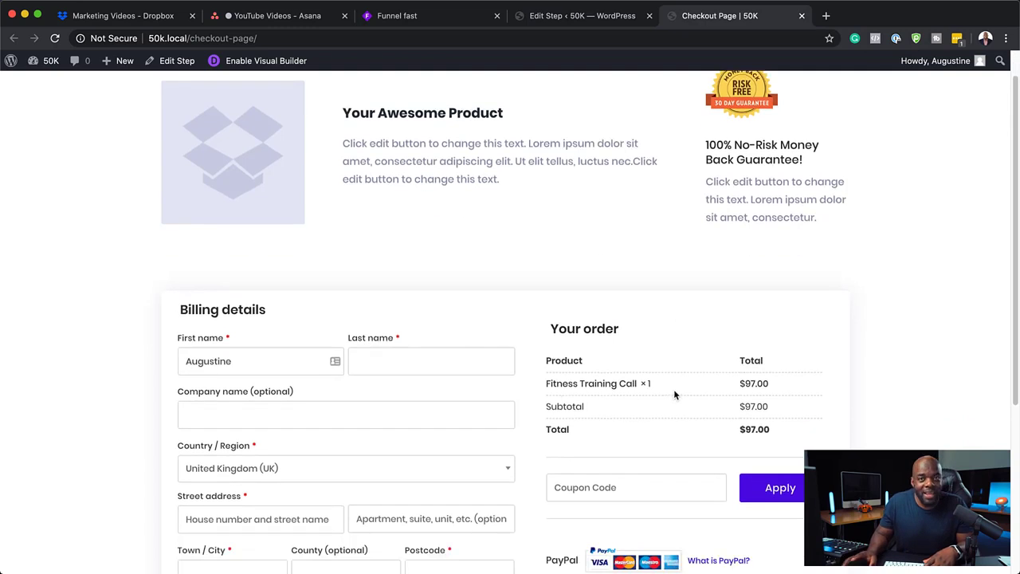
pyautogui.scroll(-3, 670, 297)
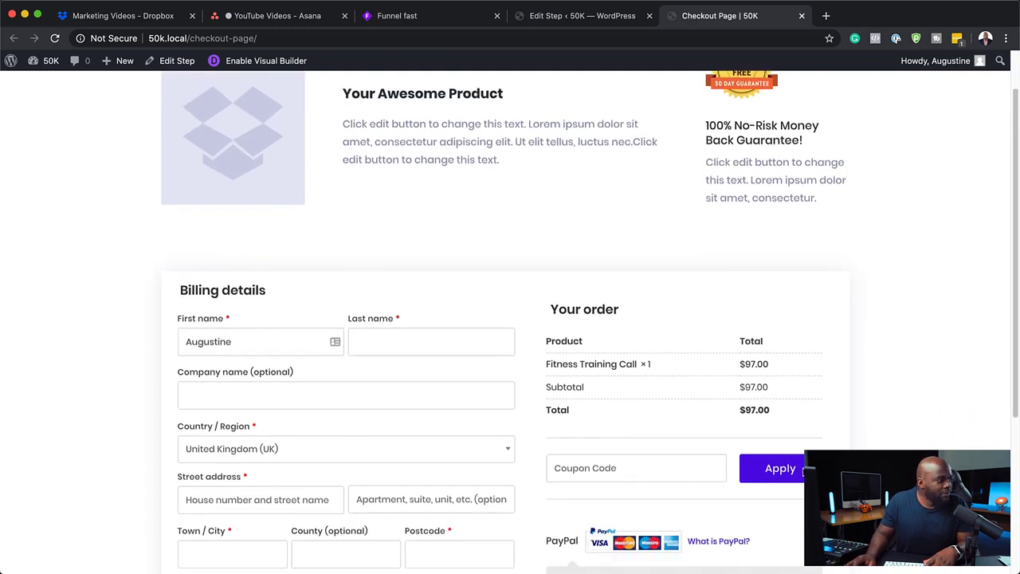
pyautogui.scroll(-4, 395, 325)
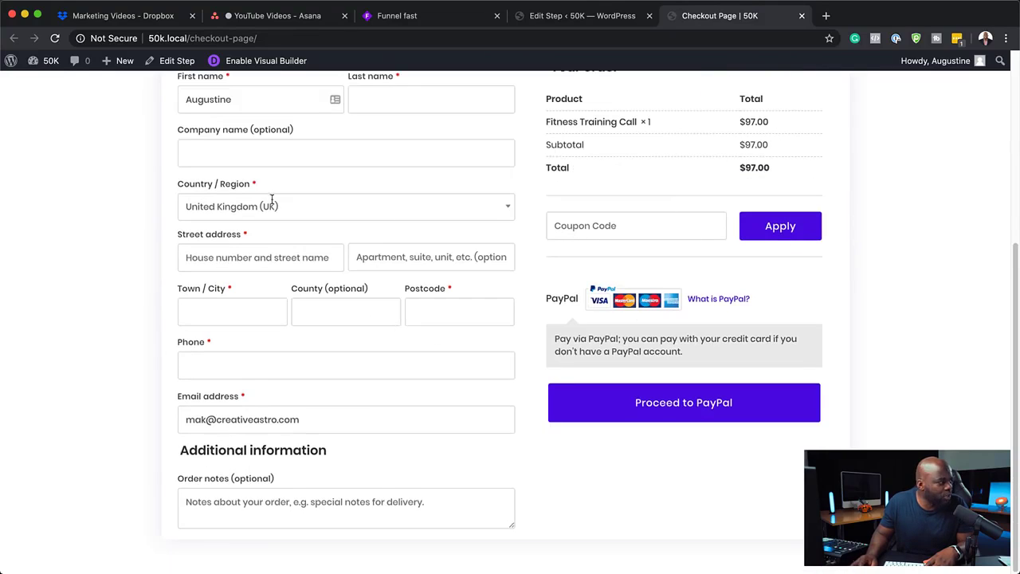
pyautogui.scroll(2, 296, 178)
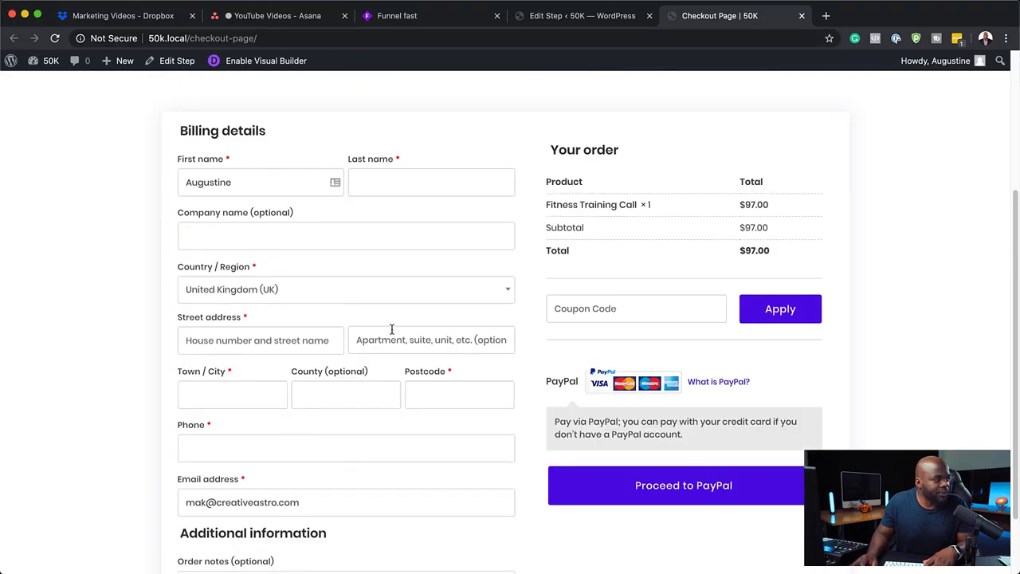
# Step: Return to the checkout step editor and check which checkout skins its design settings offer
pyautogui.click(599, 16)
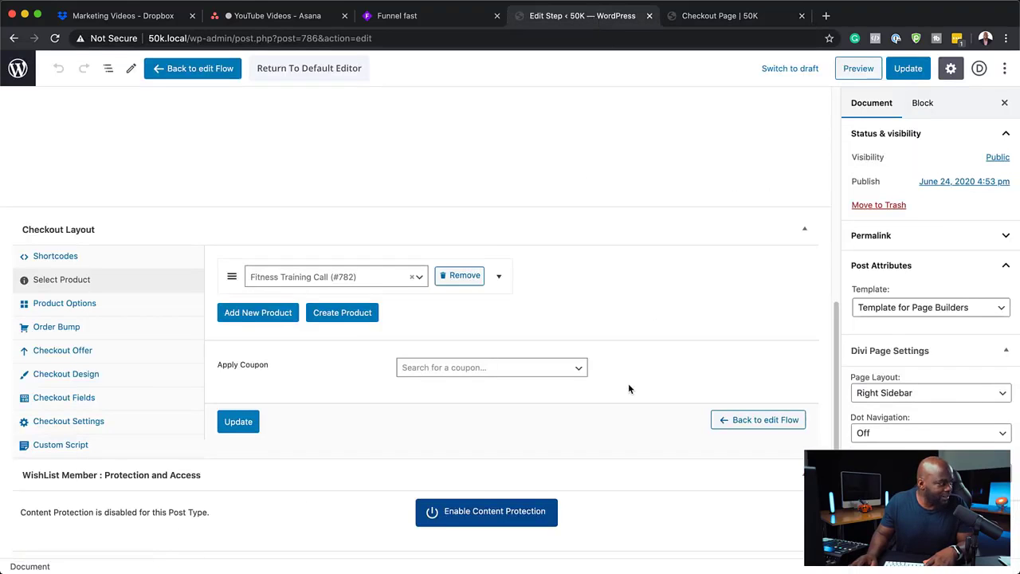
pyautogui.click(93, 379)
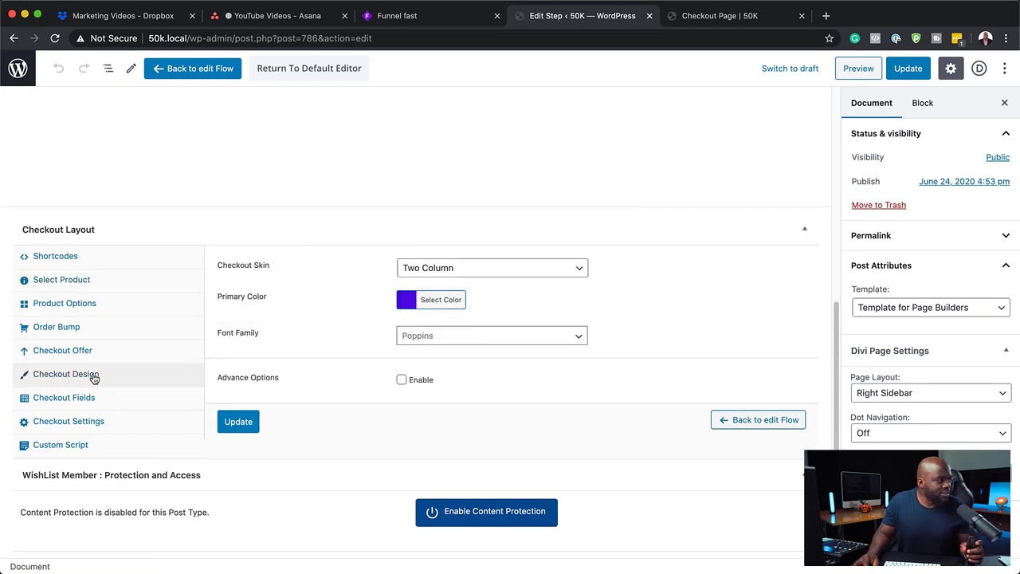
pyautogui.click(498, 272)
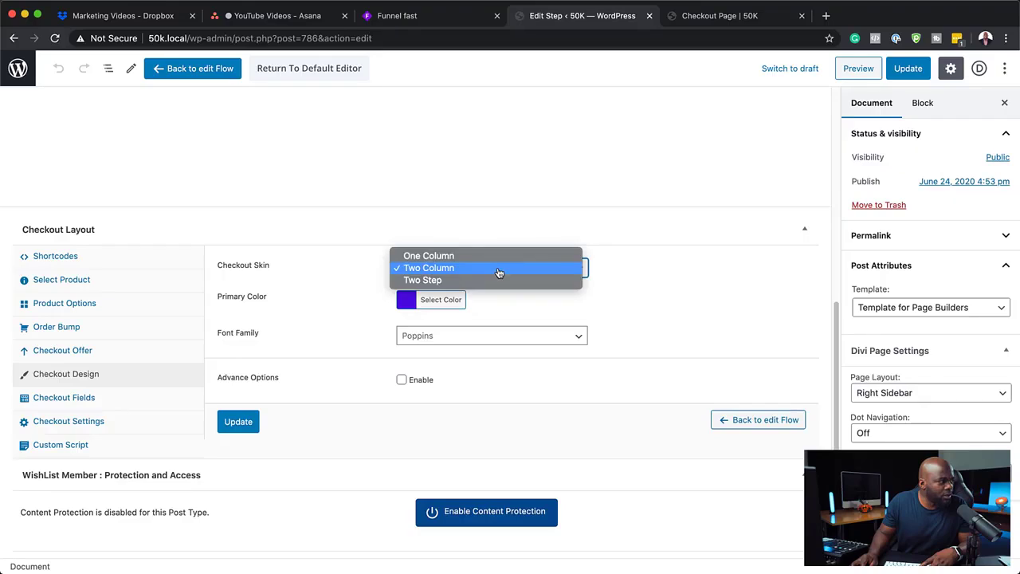
pyautogui.click(656, 282)
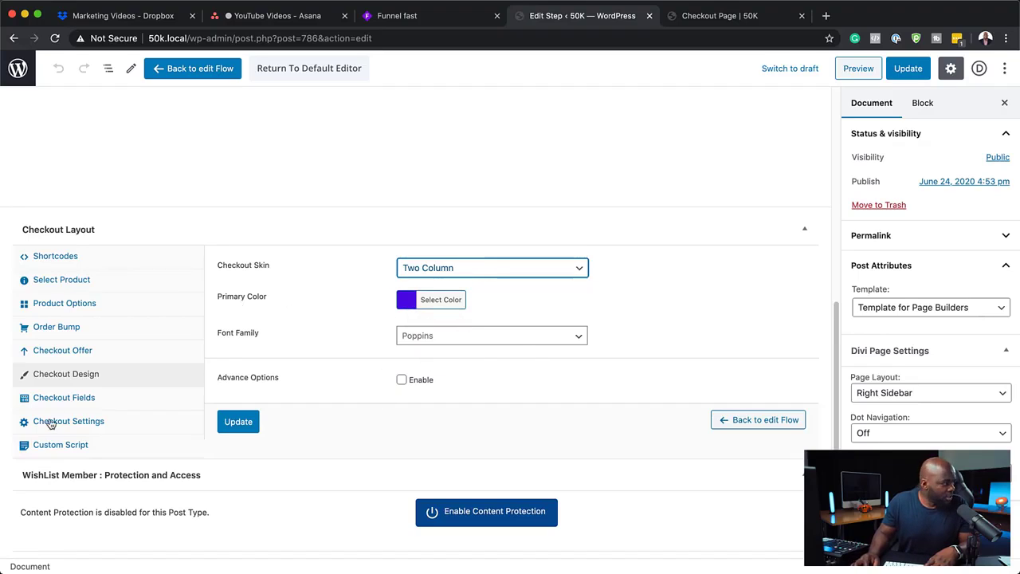
# Step: Examine the coupon code field on the live checkout page and disable it in the step's checkout field settings
pyautogui.click(85, 398)
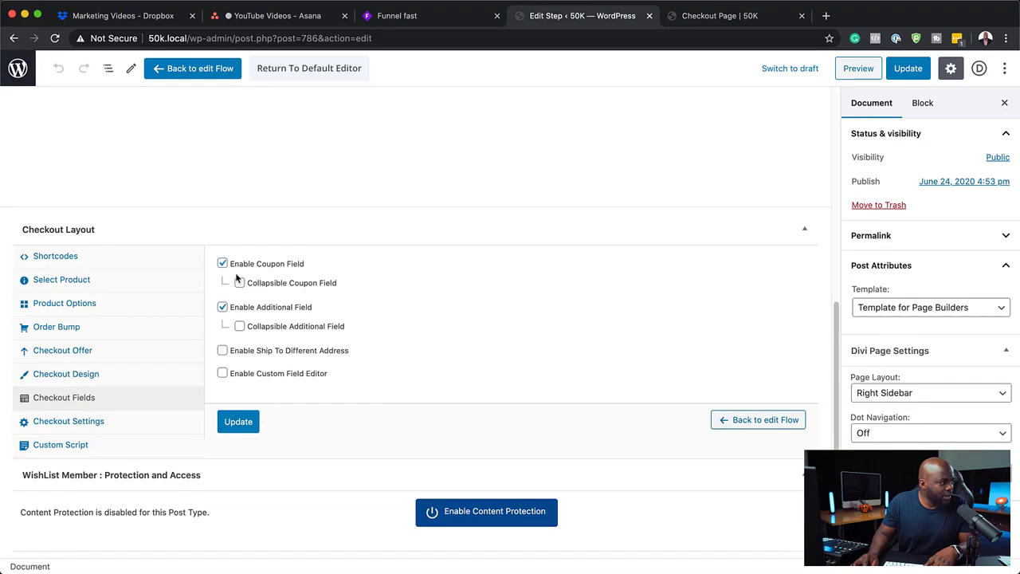
pyautogui.click(708, 17)
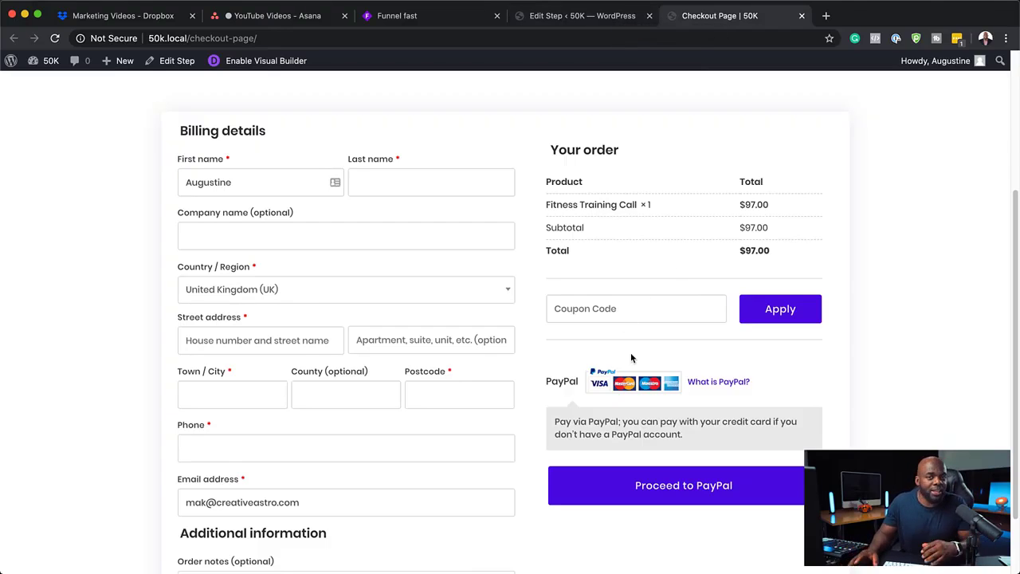
pyautogui.click(642, 311)
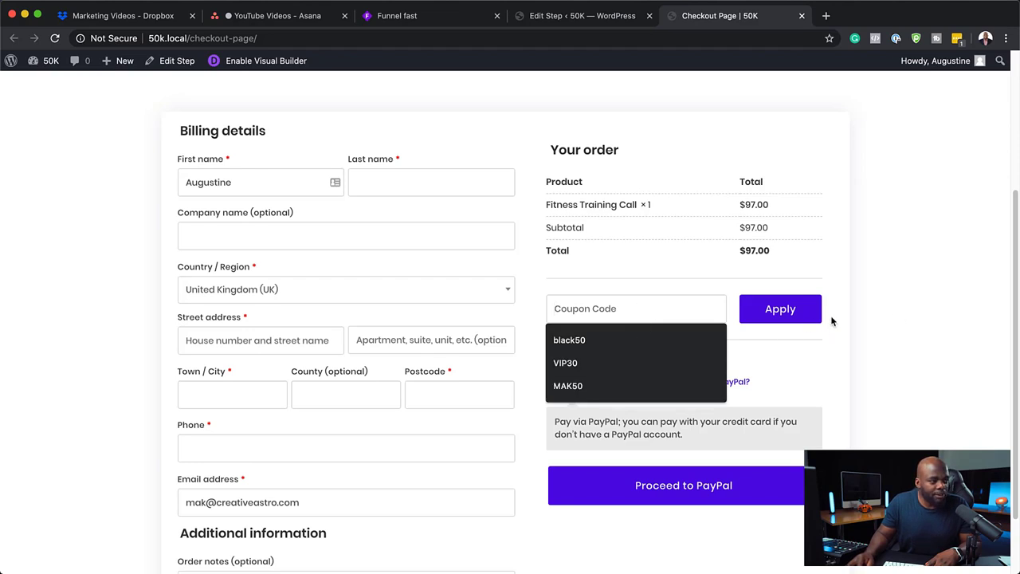
pyautogui.click(870, 344)
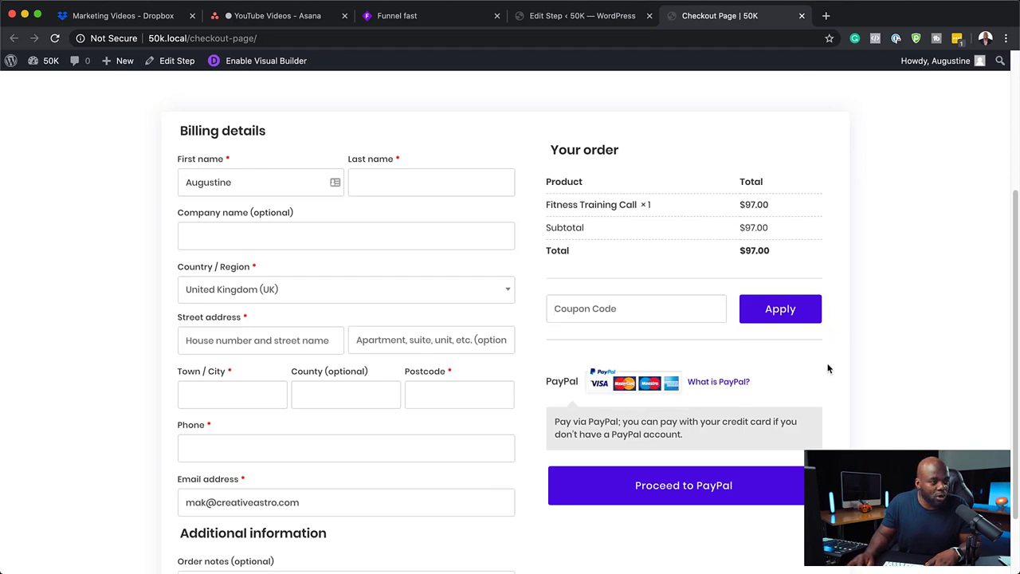
pyautogui.click(582, 16)
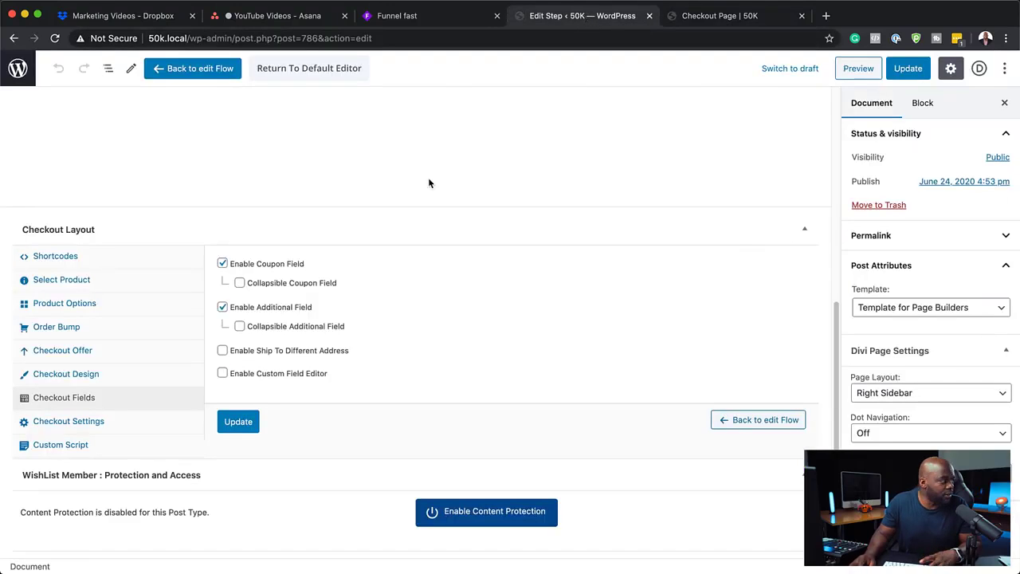
pyautogui.click(222, 263)
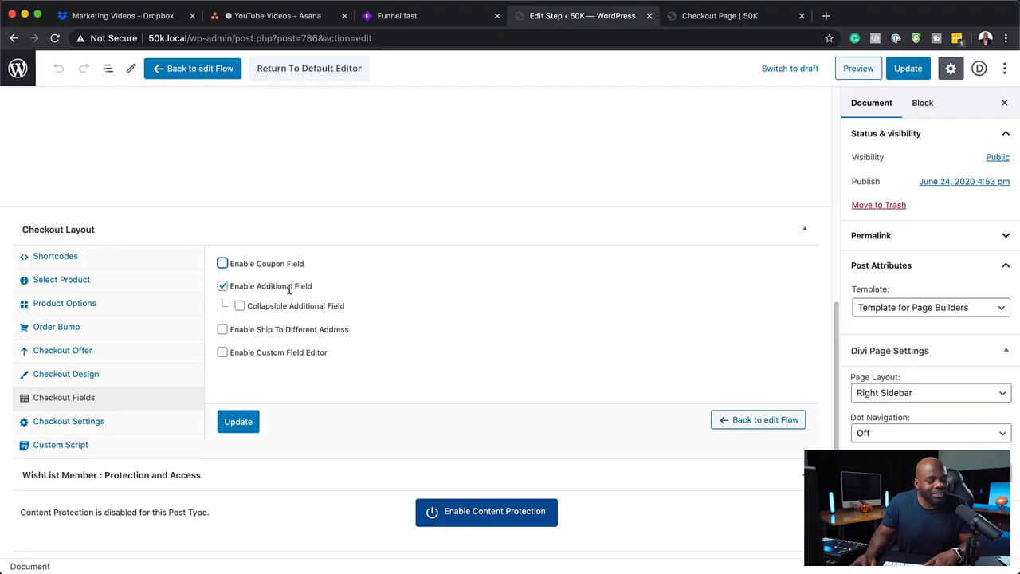
# Step: Disable the additional field behind the order notes, update the step and reload the live checkout page
pyautogui.click(701, 16)
pyautogui.scroll(-2, 431, 339)
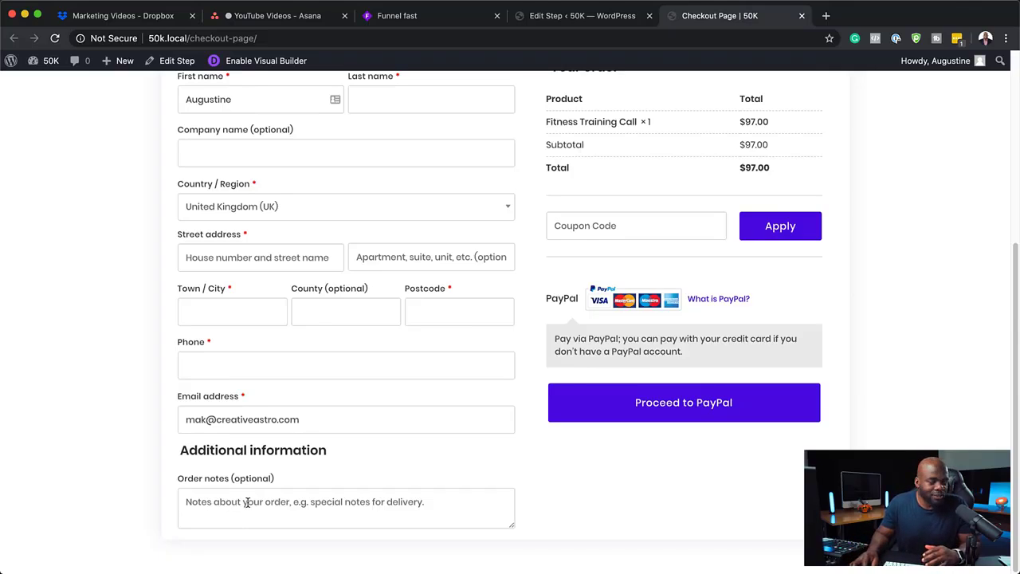
pyautogui.click(571, 16)
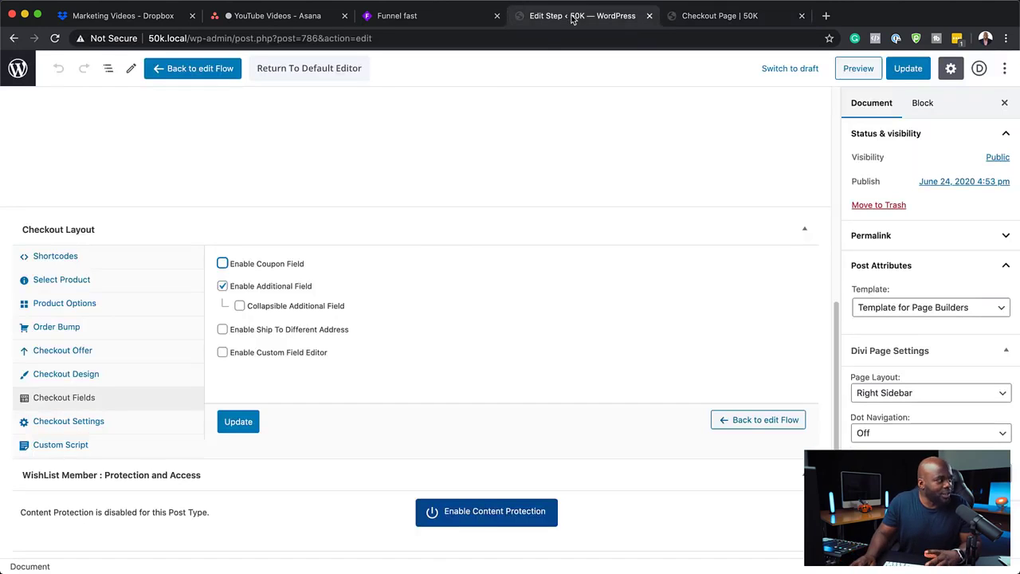
pyautogui.click(223, 287)
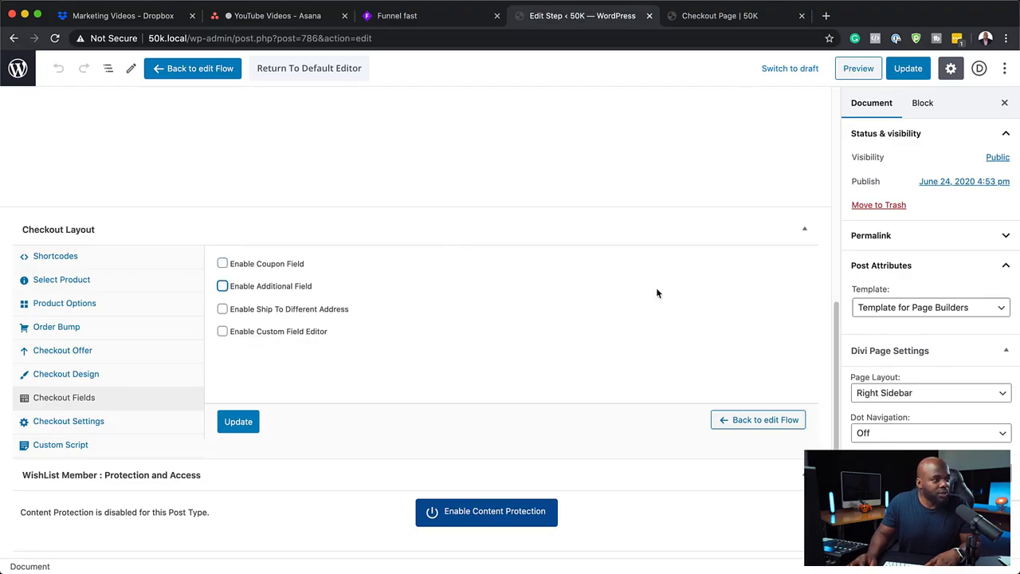
pyautogui.click(915, 70)
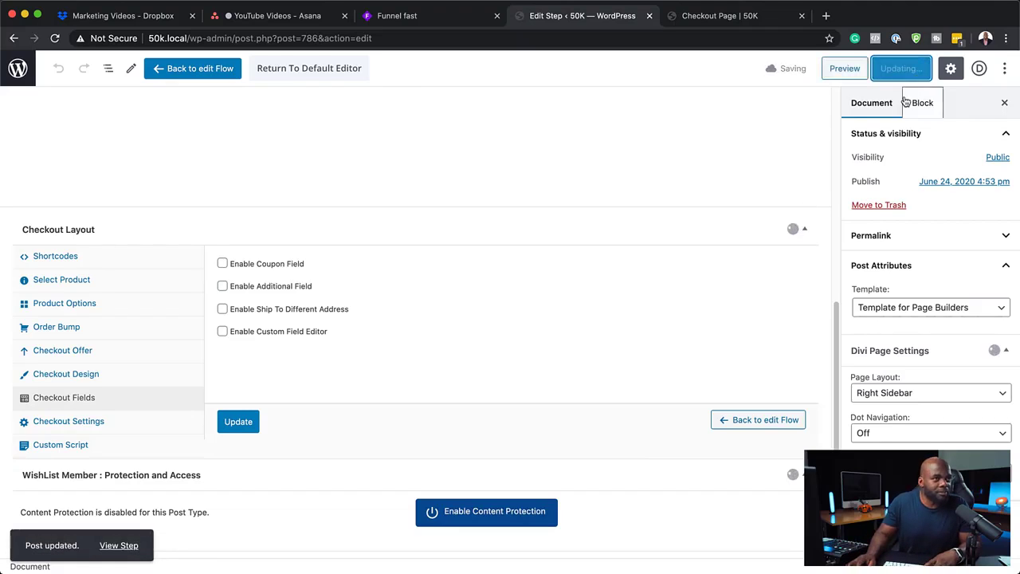
pyautogui.click(757, 16)
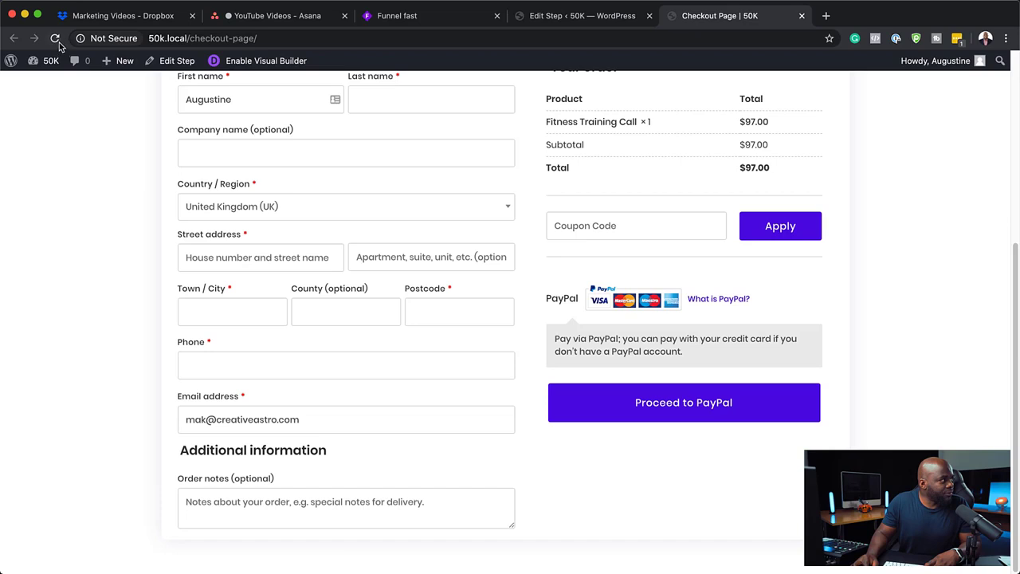
pyautogui.click(55, 39)
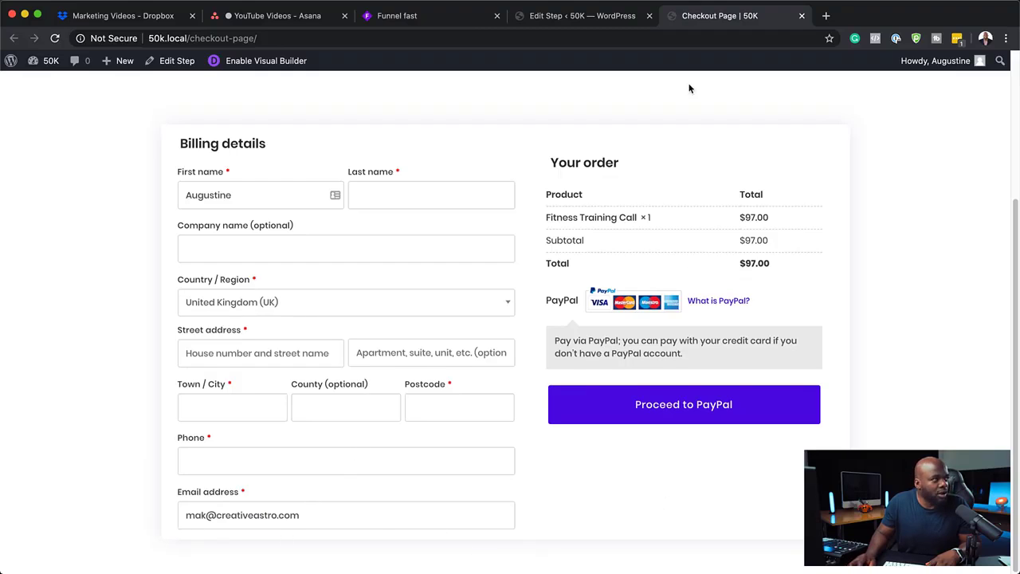
# Step: Enable the custom field editor and hide the Last name, Company name, Country and Street address billing fields
pyautogui.click(581, 16)
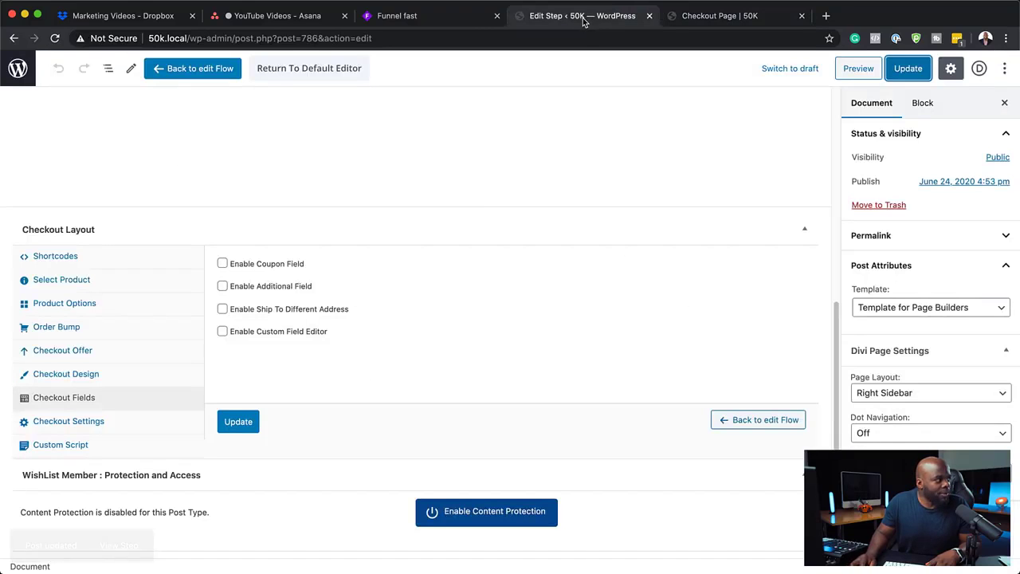
pyautogui.click(222, 331)
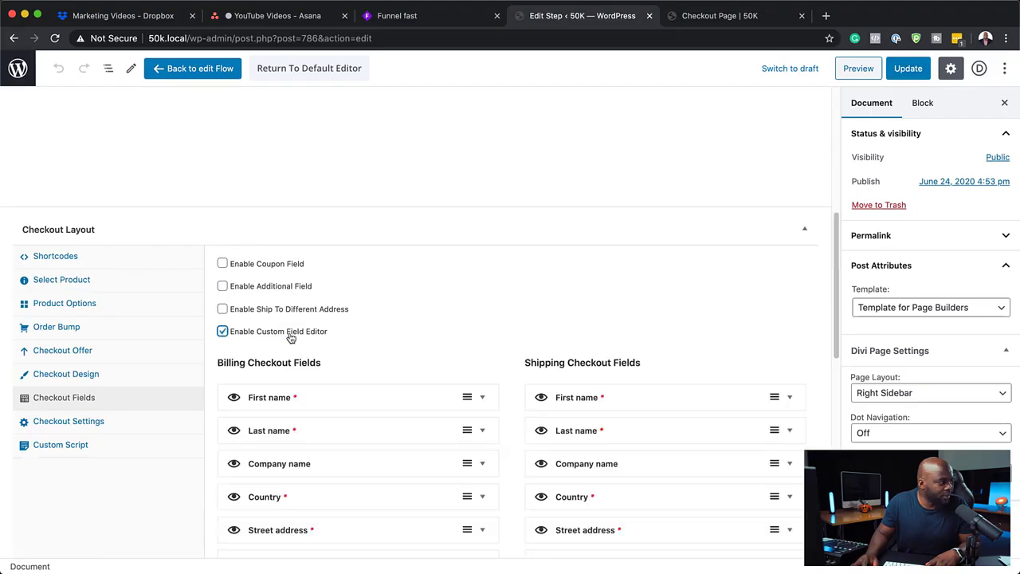
pyautogui.scroll(-3, 428, 334)
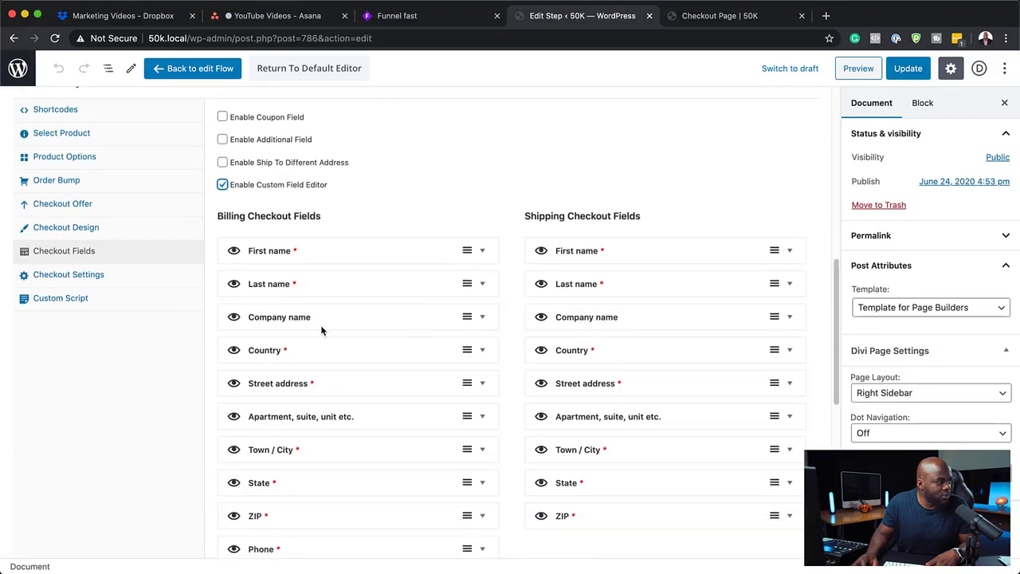
pyautogui.click(233, 284)
pyautogui.click(232, 318)
pyautogui.click(233, 352)
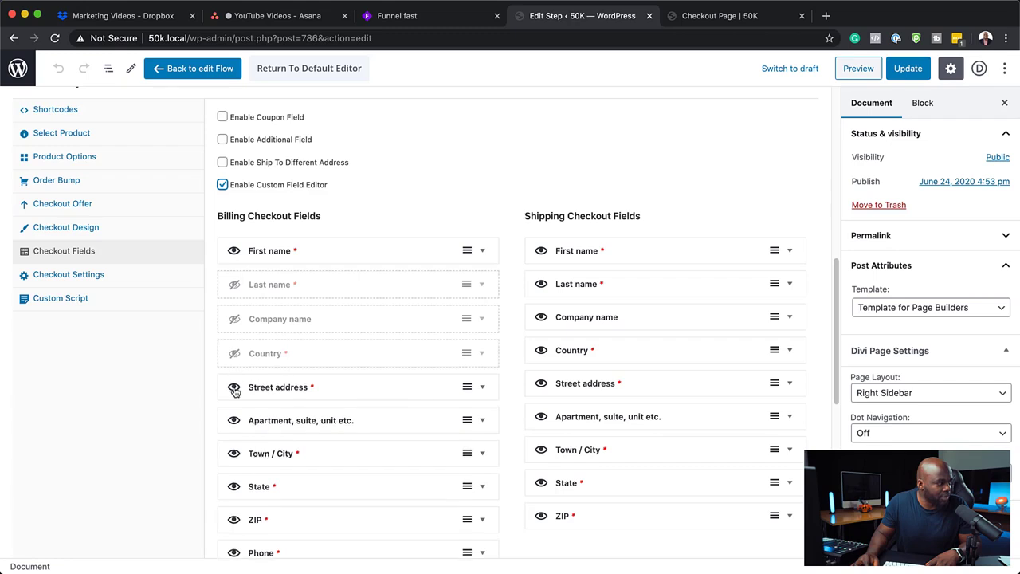
pyautogui.click(234, 386)
# Step: Hide the Apartment, Town / City, State, ZIP and Phone billing fields
pyautogui.click(713, 15)
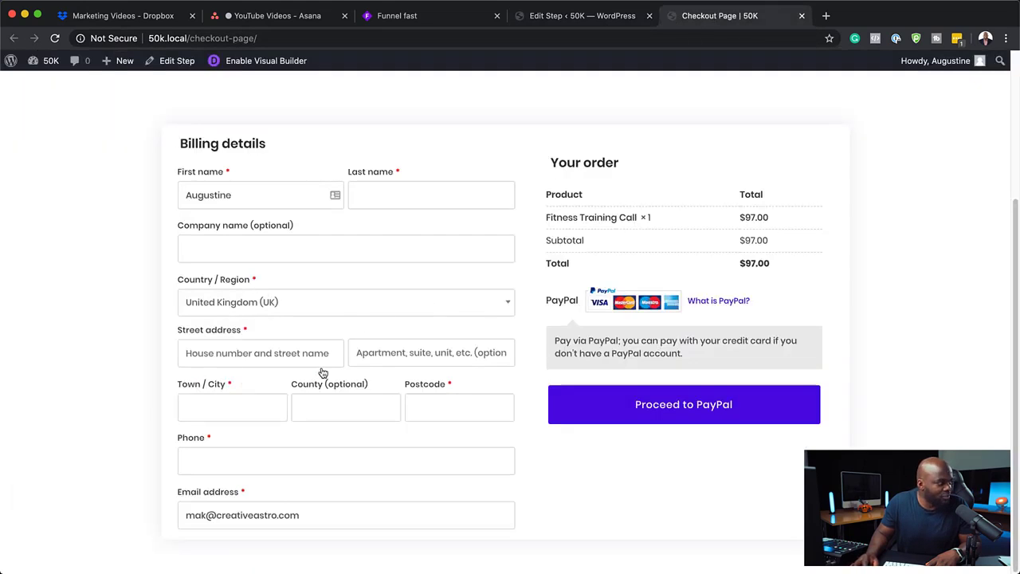
pyautogui.click(587, 17)
pyautogui.scroll(-2, 364, 318)
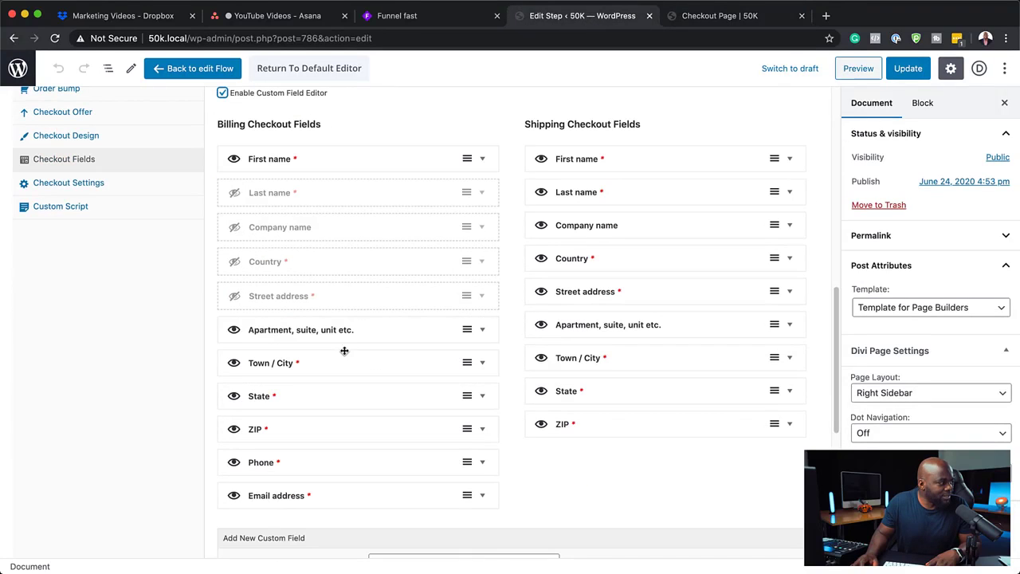
pyautogui.click(234, 330)
pyautogui.click(234, 365)
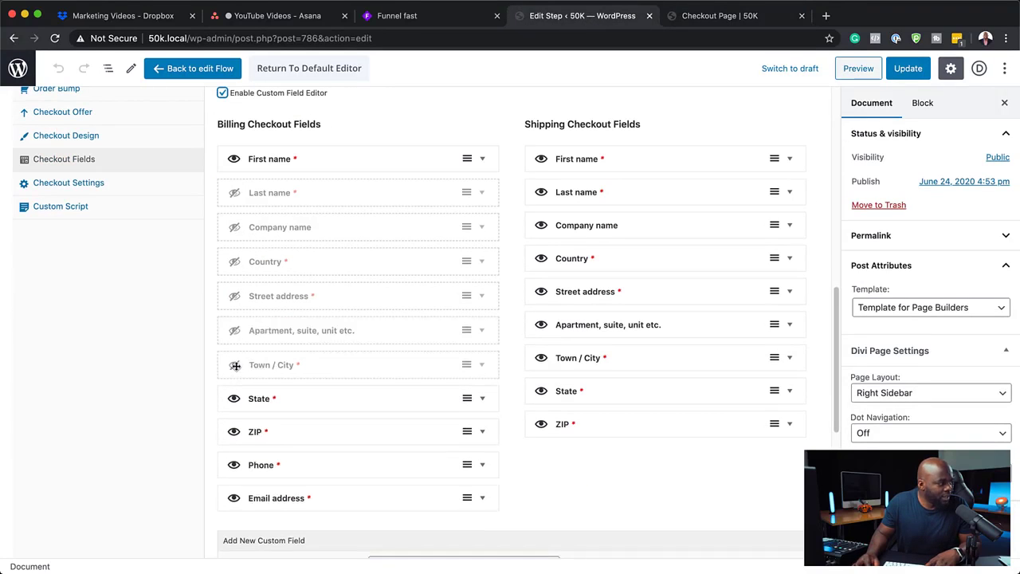
pyautogui.click(235, 401)
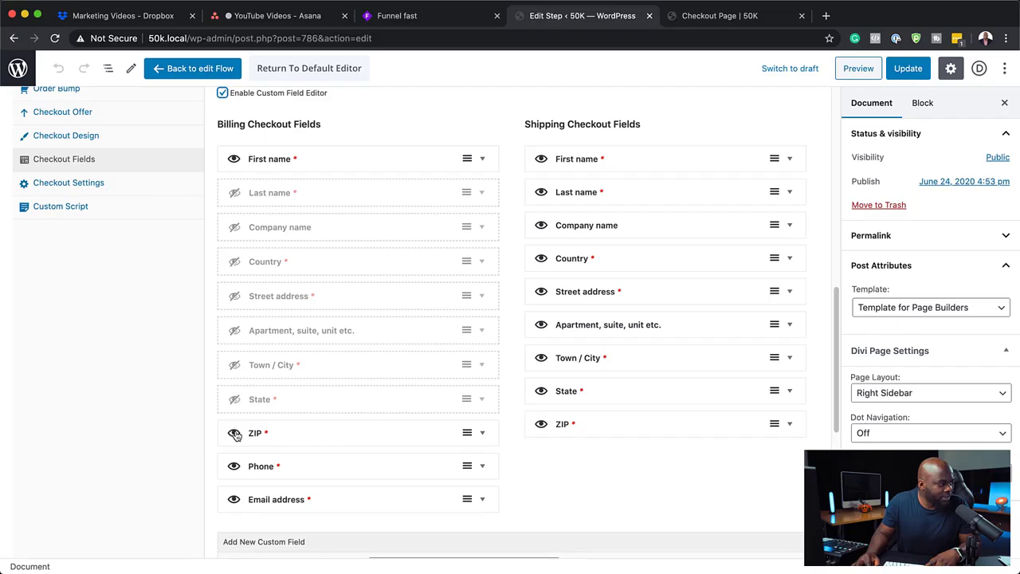
pyautogui.click(234, 434)
pyautogui.click(235, 470)
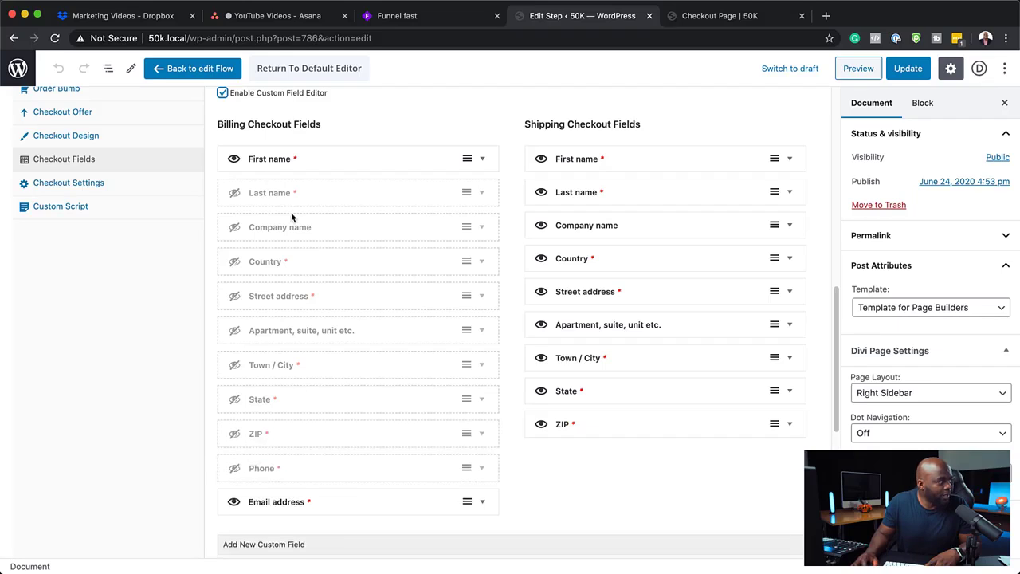
# Step: Set the First name billing field's width to 100%, update the step and reload the live checkout page
pyautogui.click(482, 159)
pyautogui.click(417, 196)
pyautogui.click(409, 205)
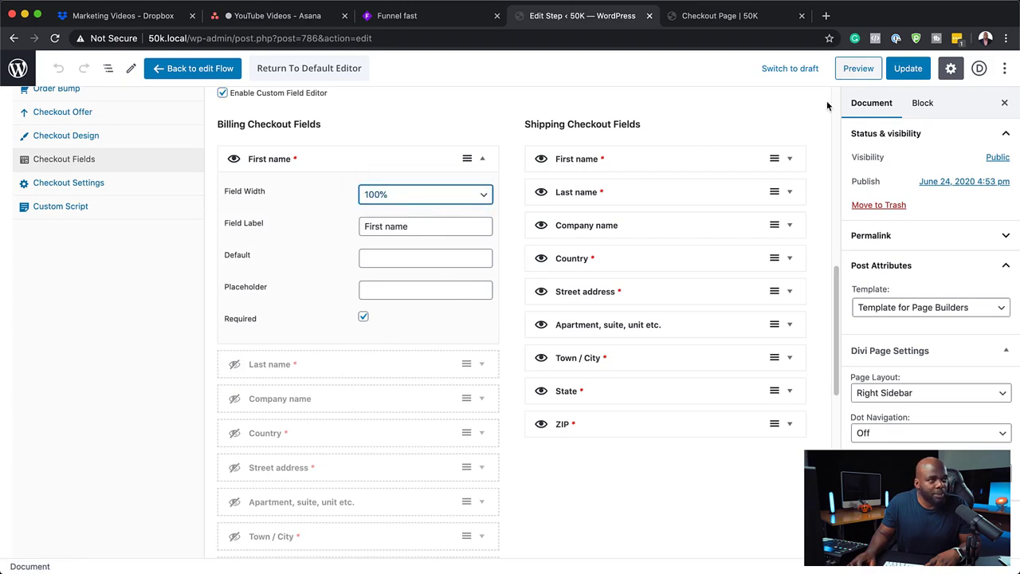
pyautogui.click(916, 70)
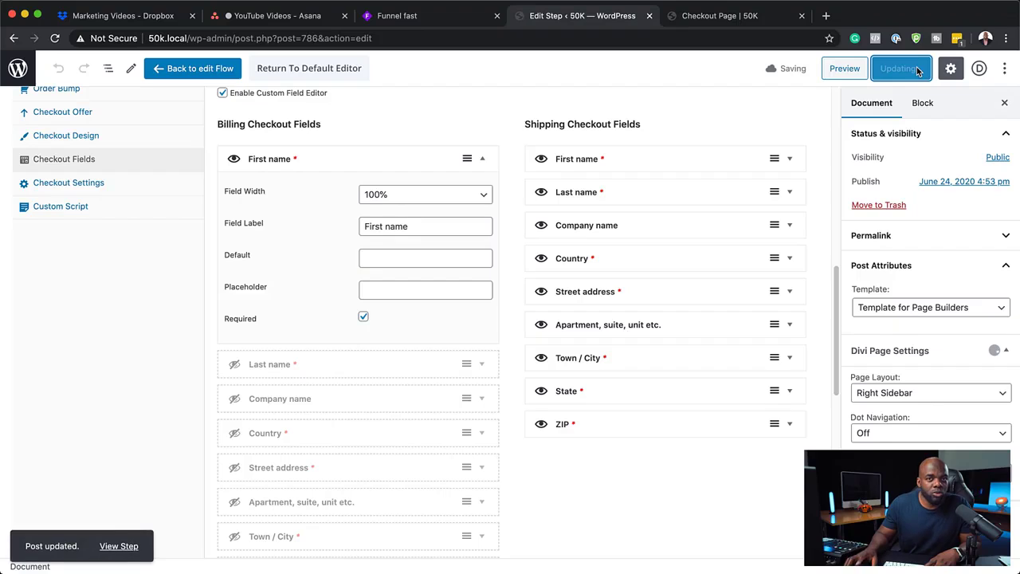
pyautogui.click(771, 24)
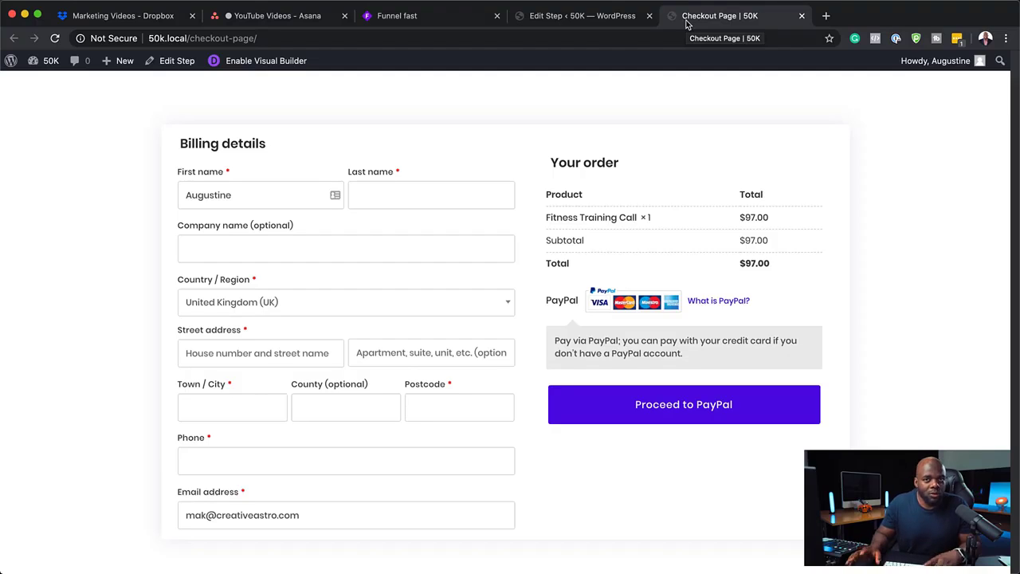
pyautogui.click(55, 37)
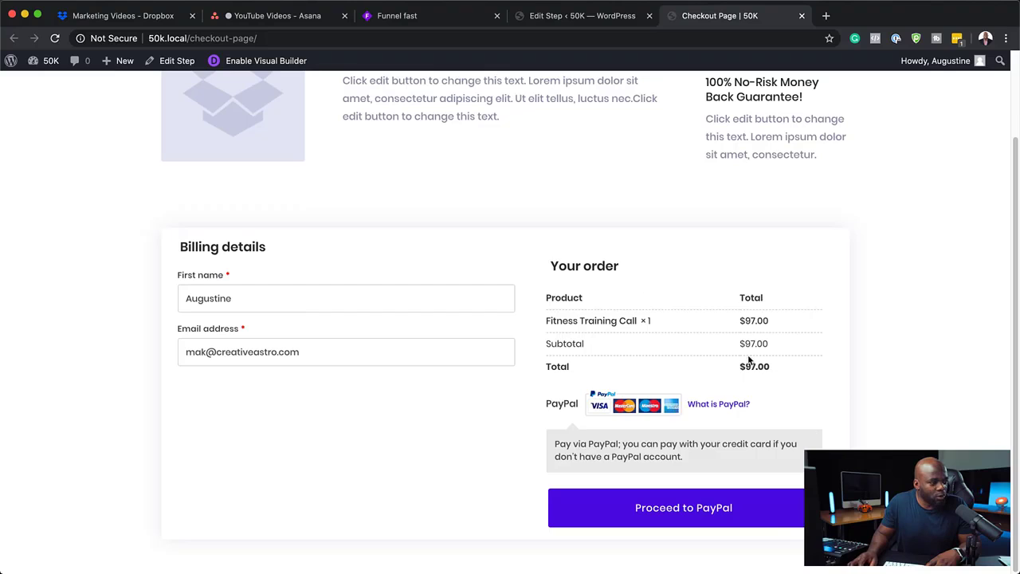
# Step: Change the checkout skin to Two Step in the step's design settings and update the step
pyautogui.click(610, 19)
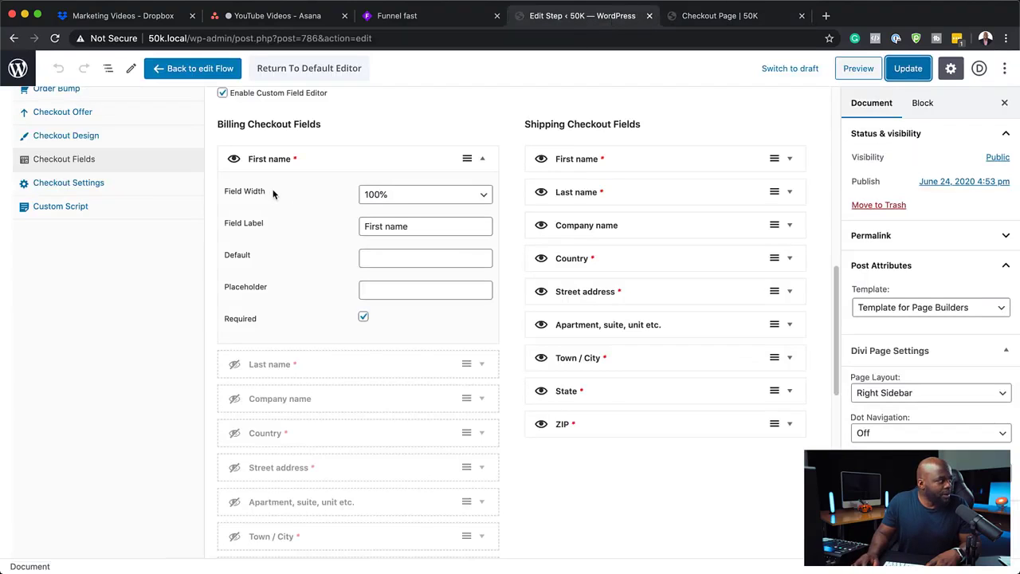
pyautogui.scroll(2, 277, 196)
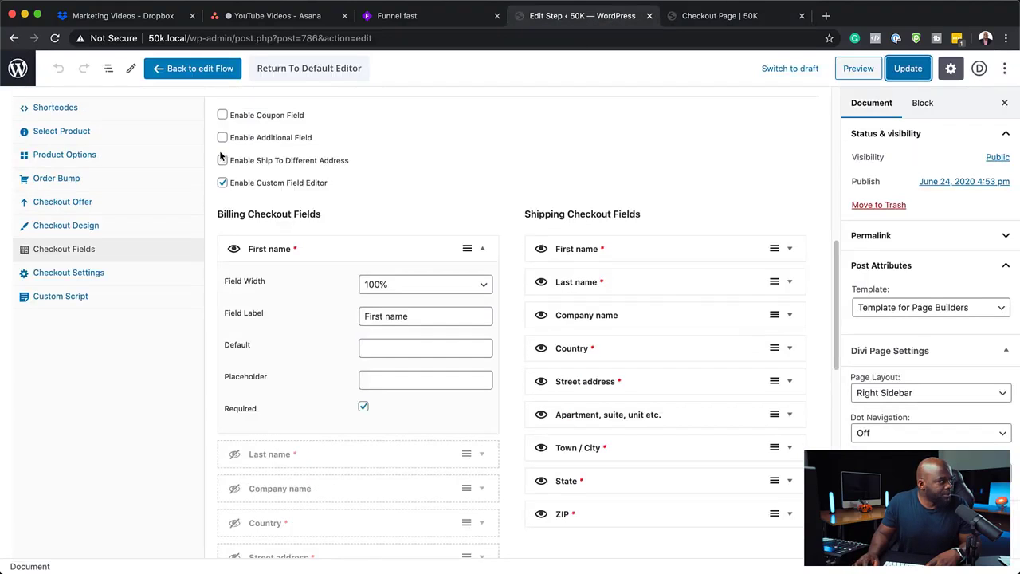
pyautogui.click(106, 227)
pyautogui.click(540, 273)
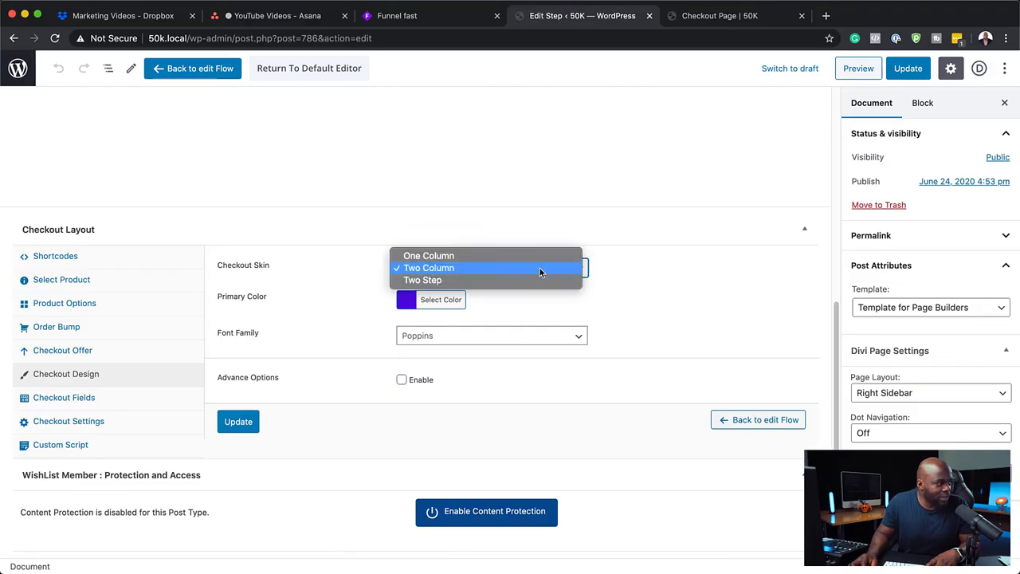
pyautogui.click(540, 282)
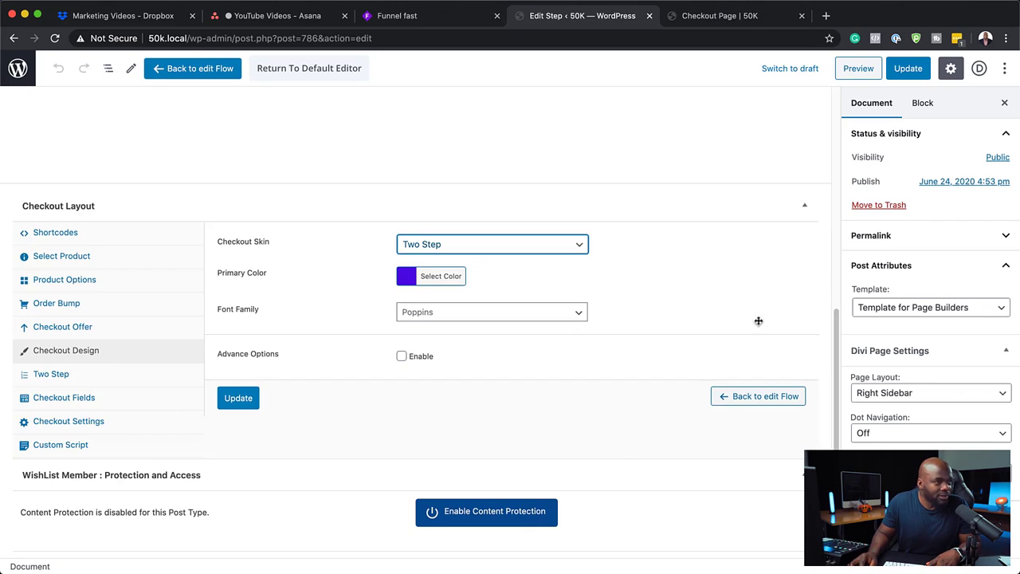
pyautogui.click(913, 69)
# Step: Reload the live checkout page and examine the Shipping and Payment stages of the two-step form
pyautogui.click(717, 18)
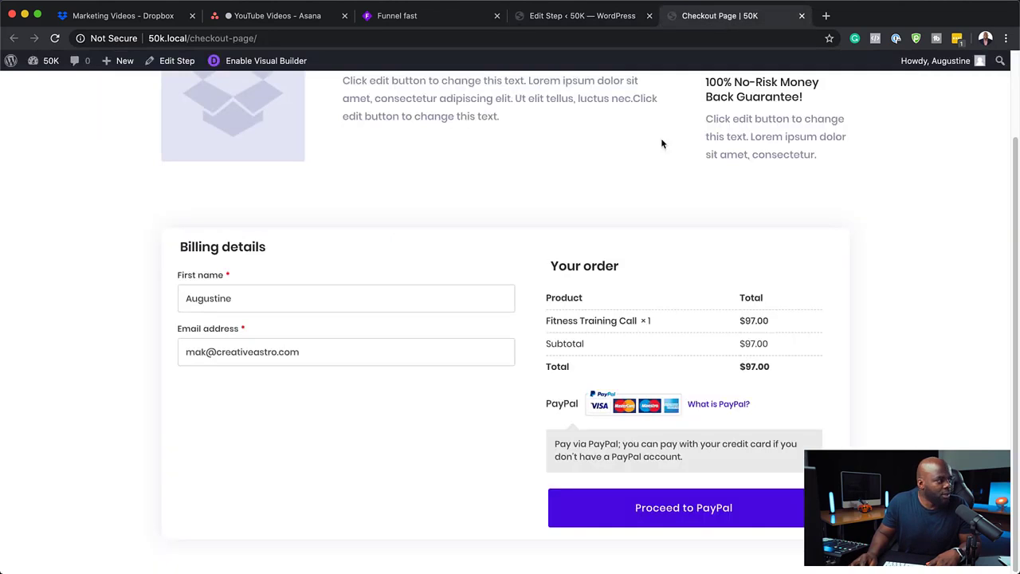
pyautogui.click(55, 39)
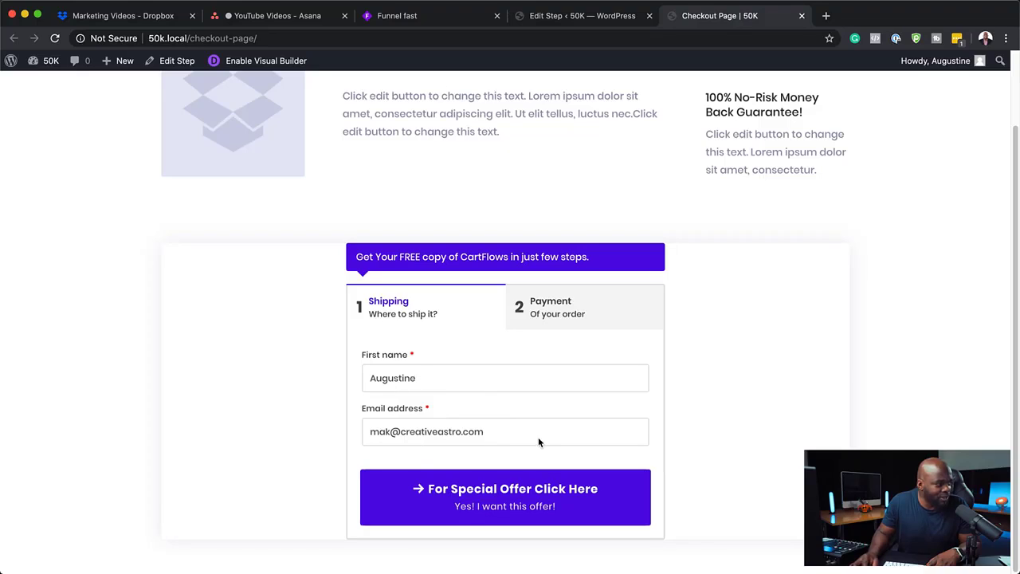
pyautogui.click(607, 310)
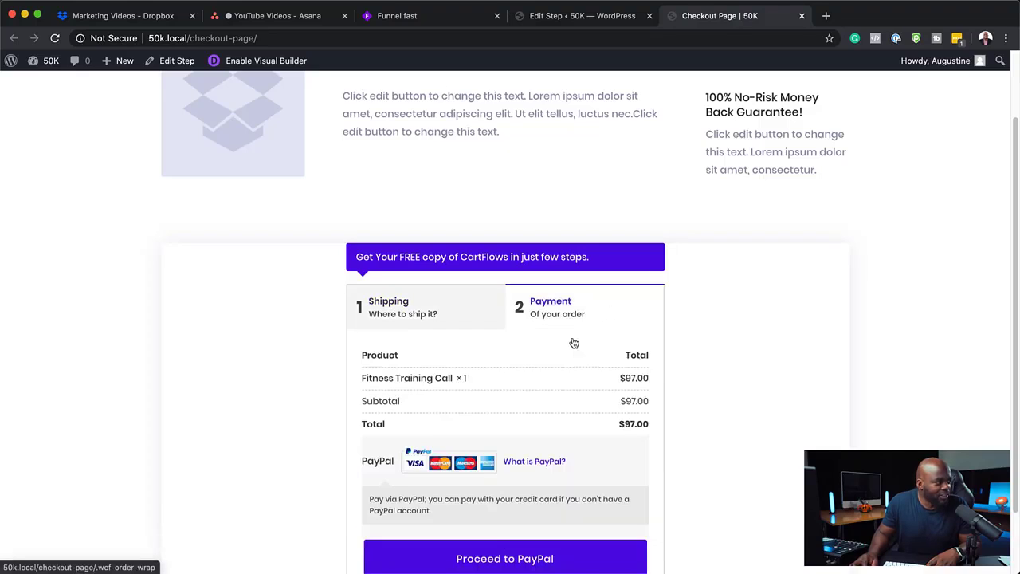
pyautogui.click(472, 320)
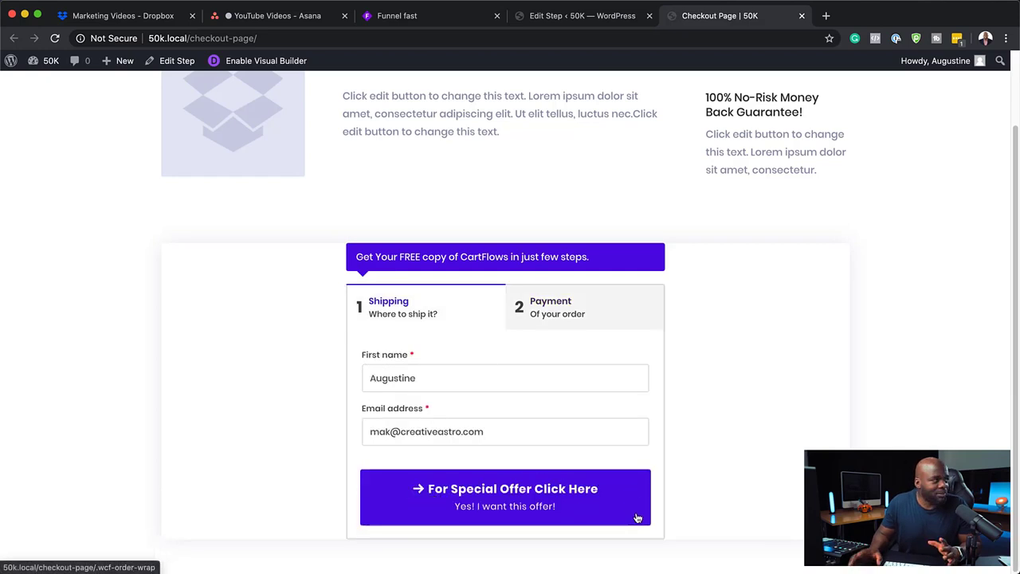
# Step: Set the checkout design's primary color to orange #dd9933 in the step editor and update the step
pyautogui.click(584, 21)
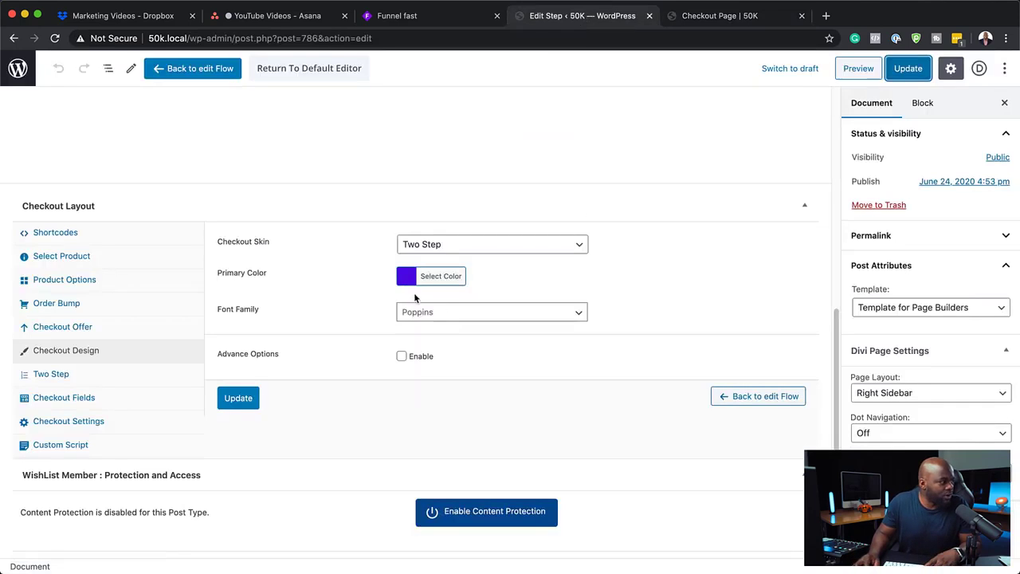
pyautogui.click(409, 280)
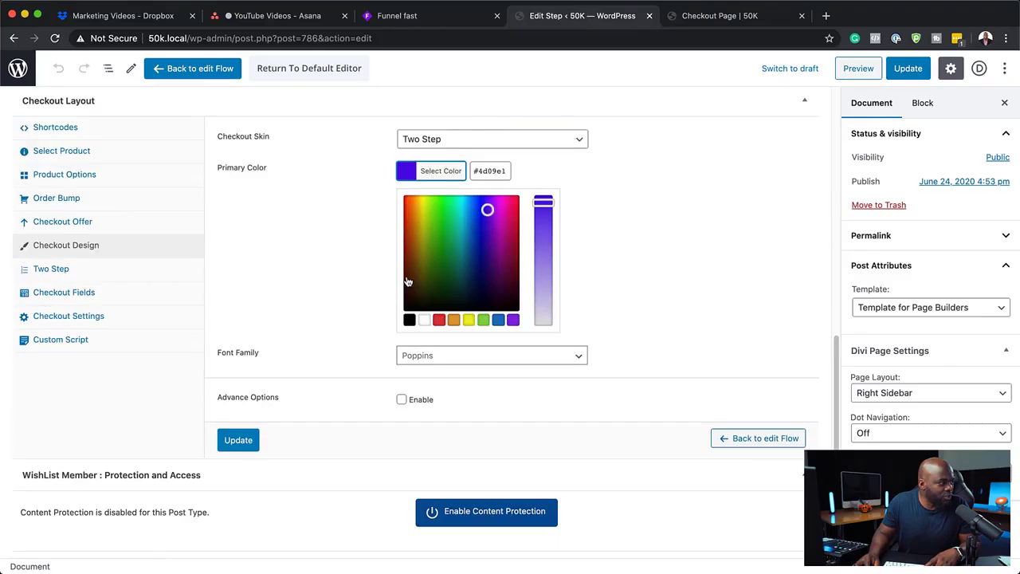
pyautogui.click(439, 319)
pyautogui.click(453, 319)
pyautogui.press('super+s')
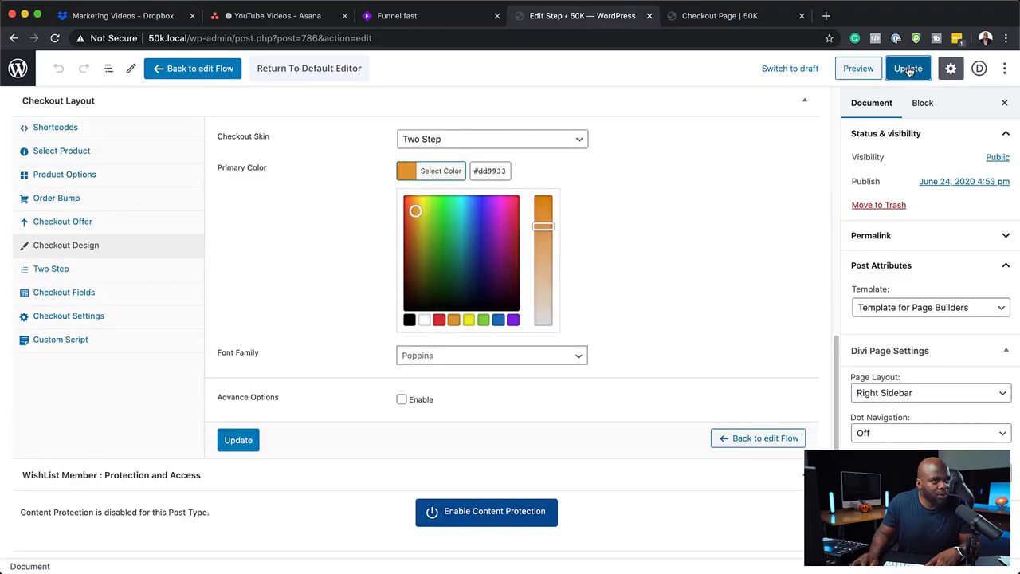
# Step: Reload the live checkout page and examine the recolored heading banner, form stages and offer button text
pyautogui.click(749, 17)
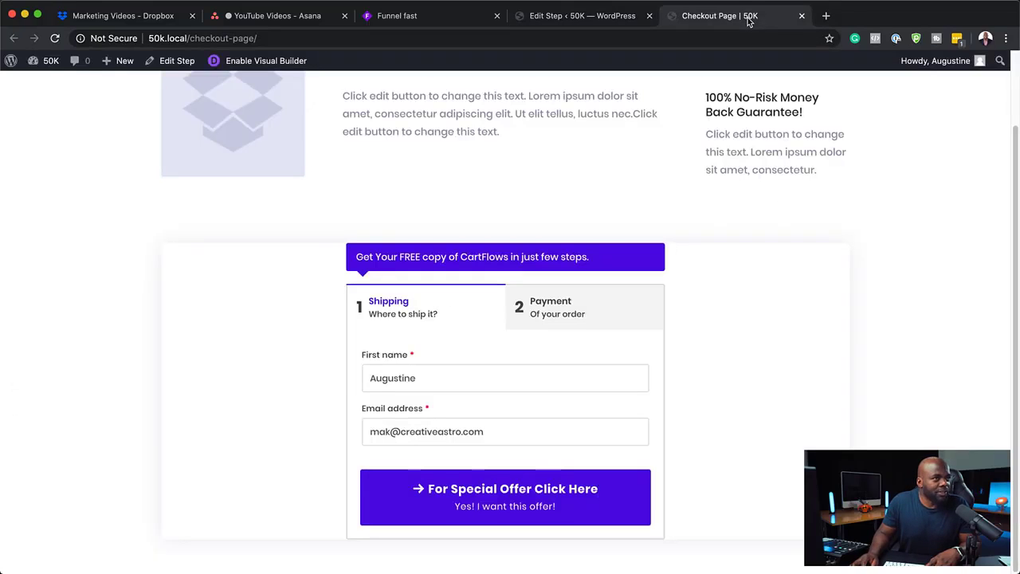
pyautogui.click(55, 38)
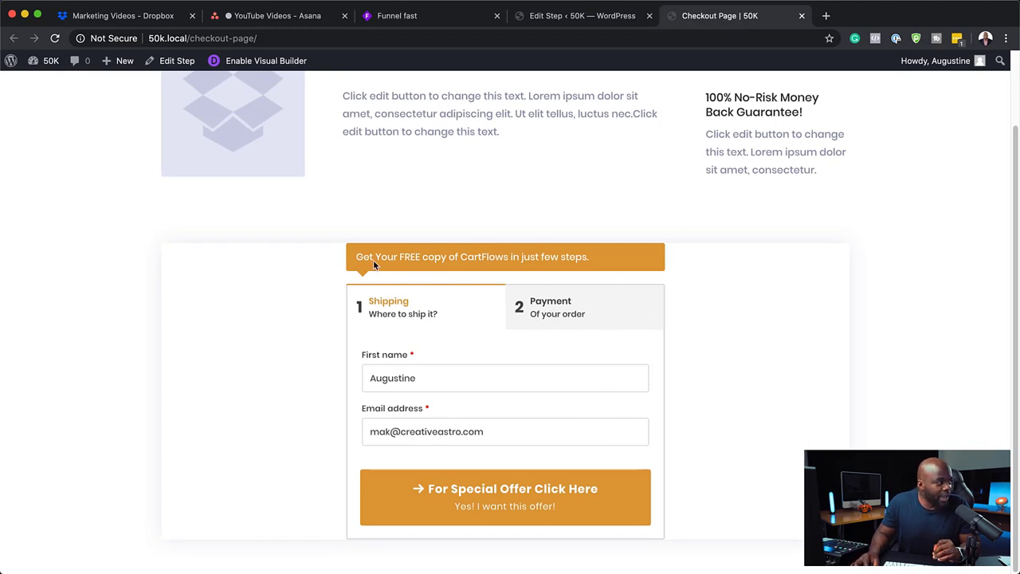
pyautogui.moveTo(357, 256); pyautogui.dragTo(612, 259)
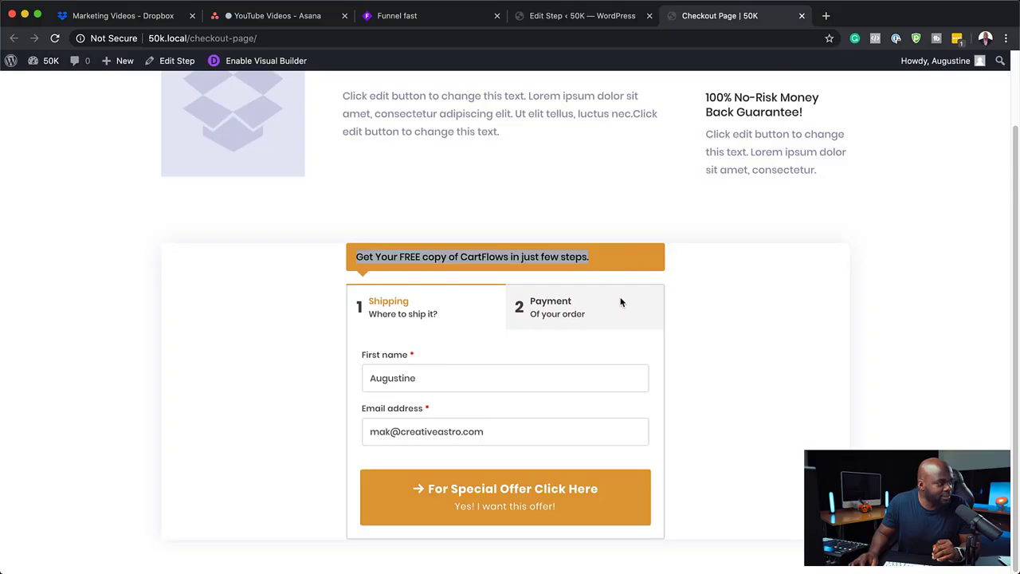
pyautogui.moveTo(427, 494); pyautogui.dragTo(272, 312)
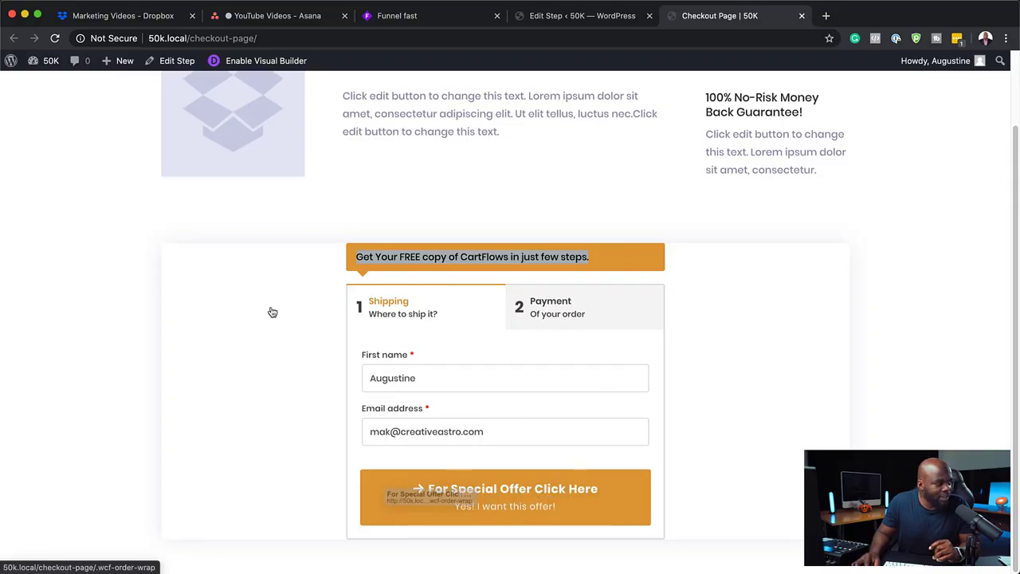
# Step: Enable the order bump for the checkout step and review its checkbox label and product selection settings
pyautogui.click(585, 16)
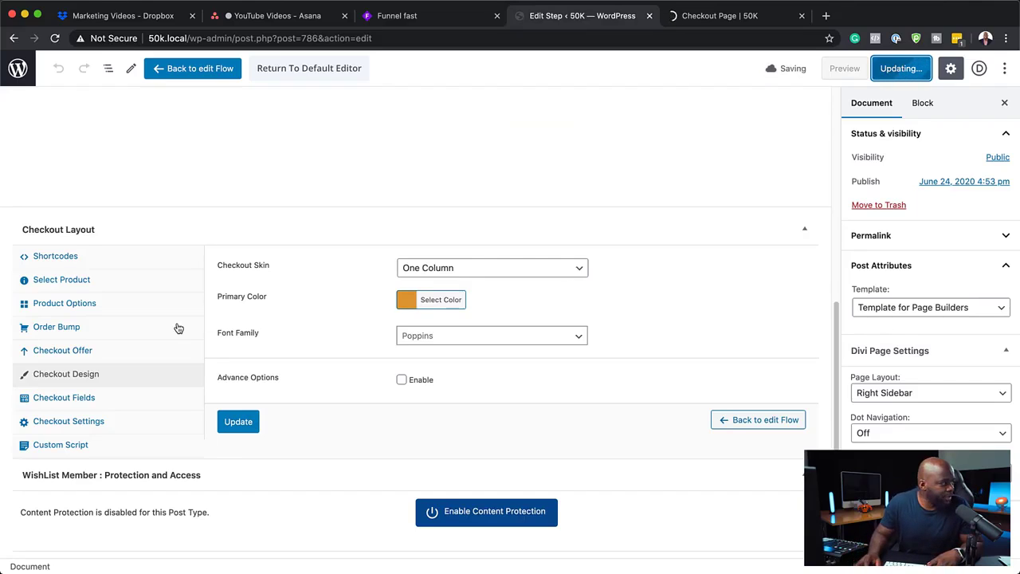
pyautogui.click(102, 331)
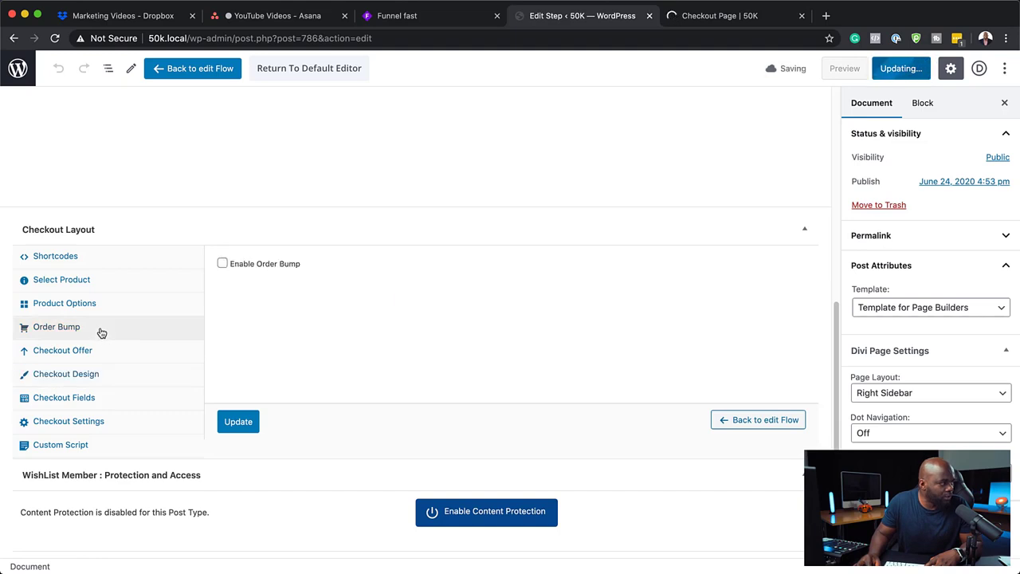
pyautogui.click(223, 264)
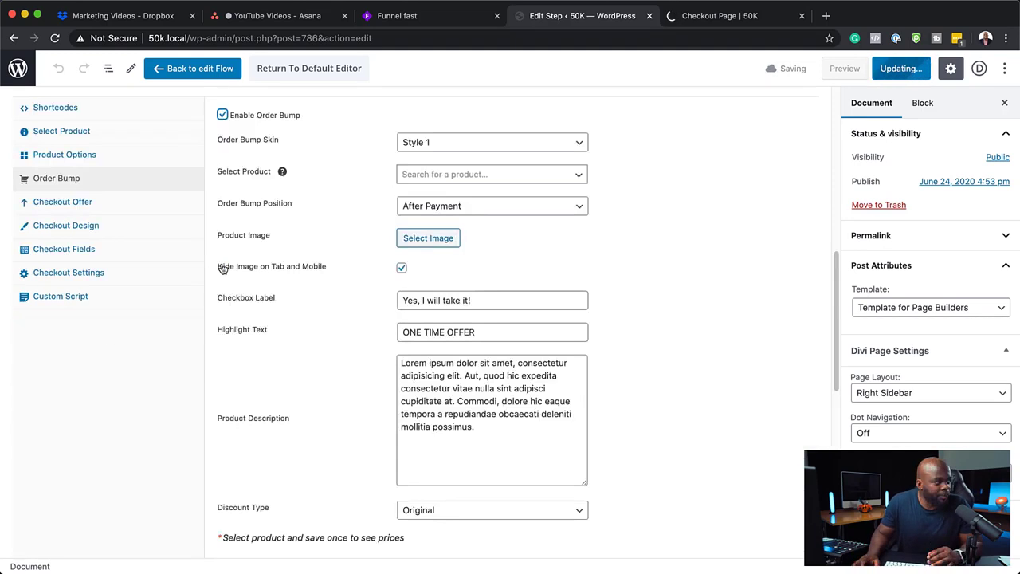
pyautogui.moveTo(481, 301); pyautogui.dragTo(386, 305)
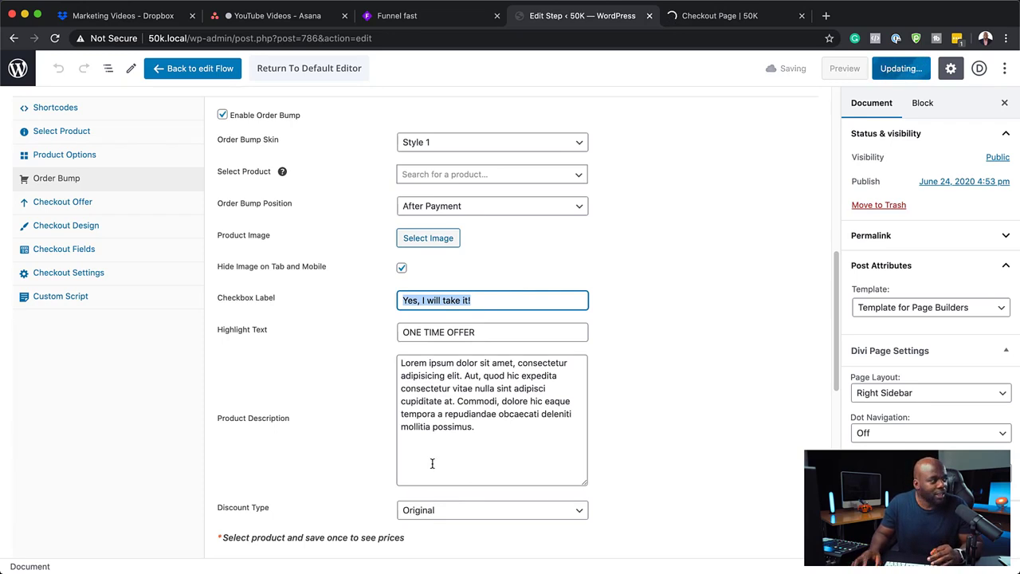
pyautogui.click(438, 175)
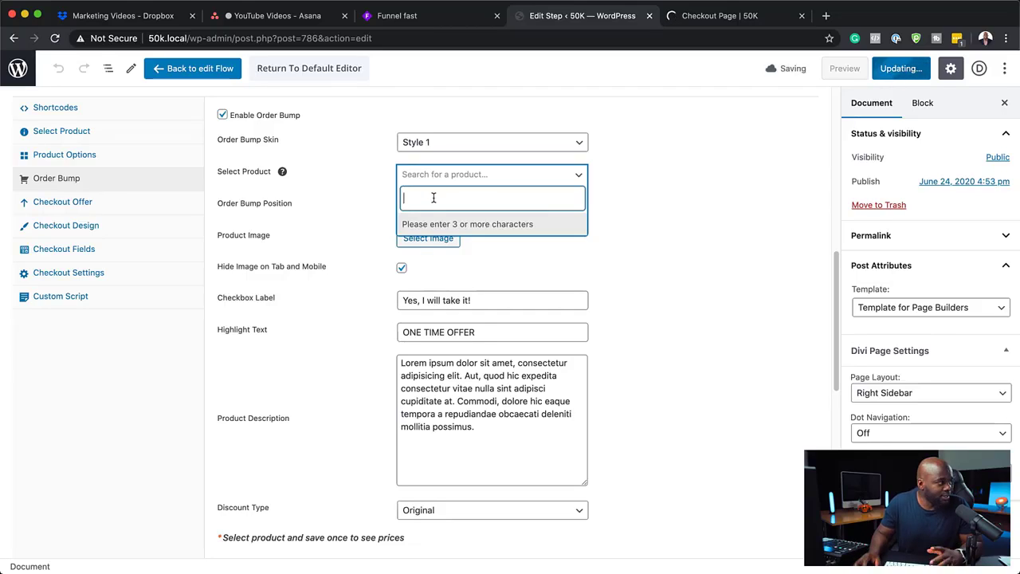
pyautogui.click(672, 168)
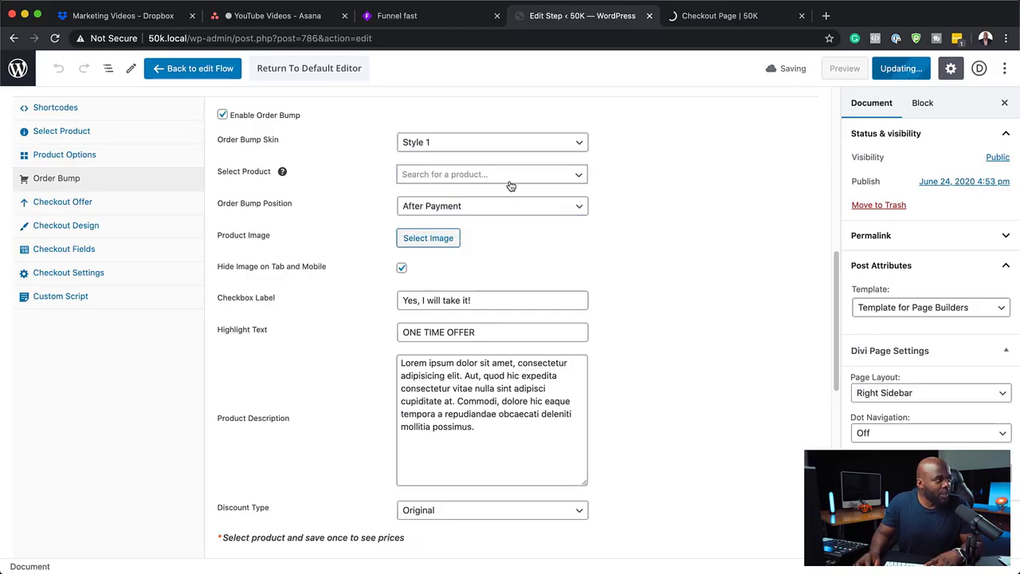
# Step: Enable the checkout offer and review its sub-title text and product description
pyautogui.click(82, 203)
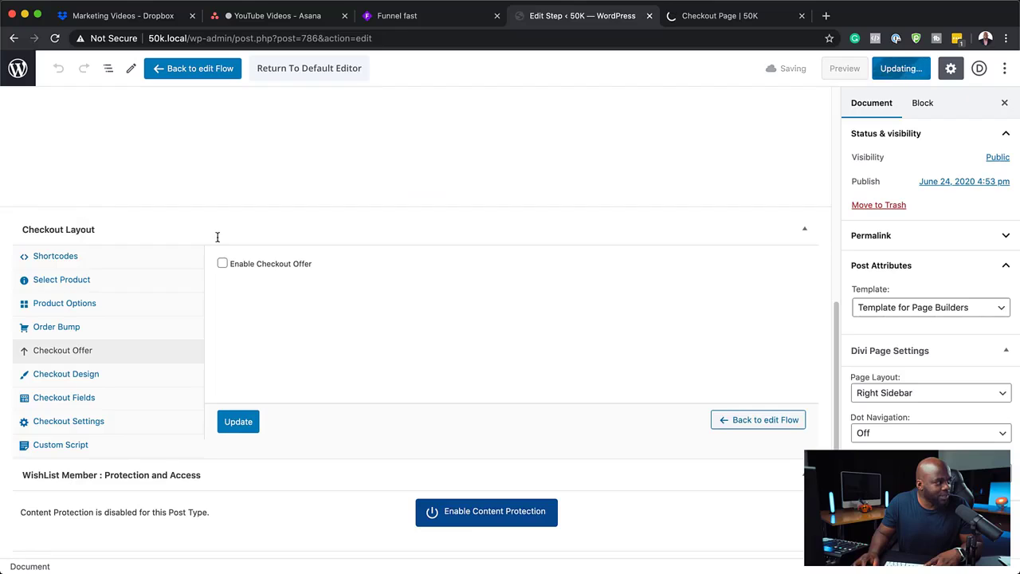
pyautogui.click(221, 264)
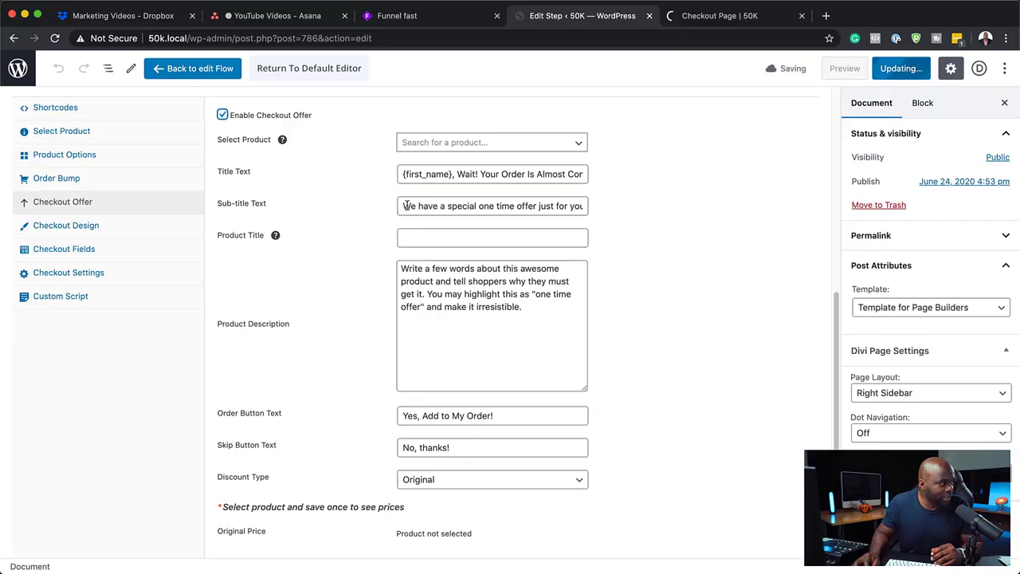
pyautogui.moveTo(405, 207); pyautogui.dragTo(591, 212)
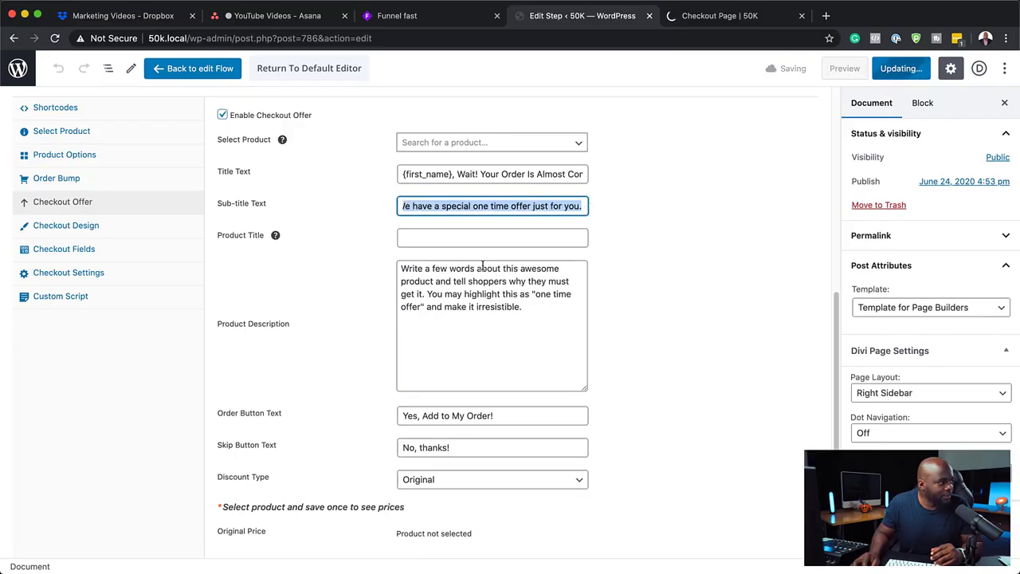
pyautogui.moveTo(400, 269); pyautogui.dragTo(538, 342)
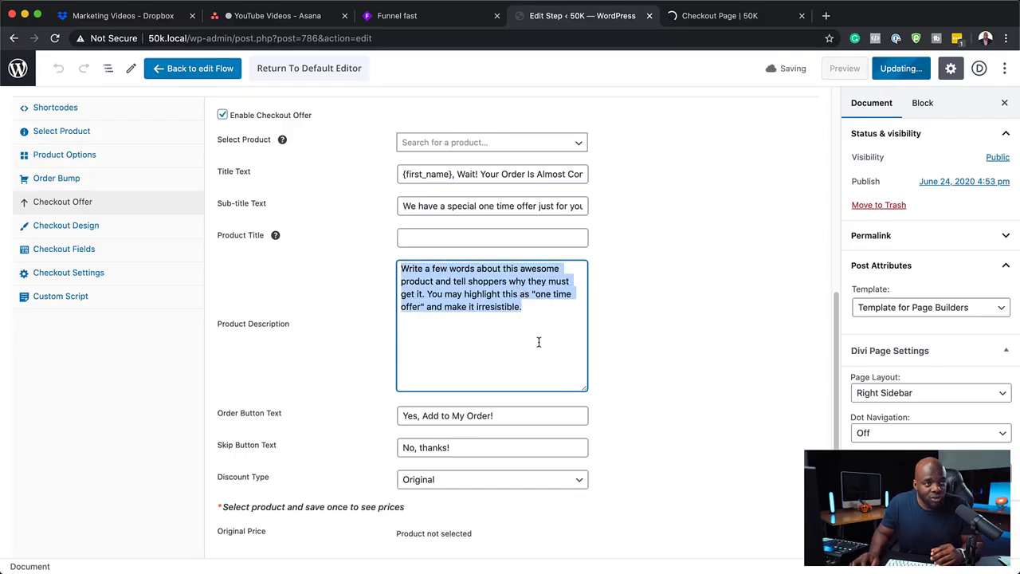
# Step: Set the checkout offer's discount type to Discount Percentage with a discount value of 20
pyautogui.scroll(-5, 451, 431)
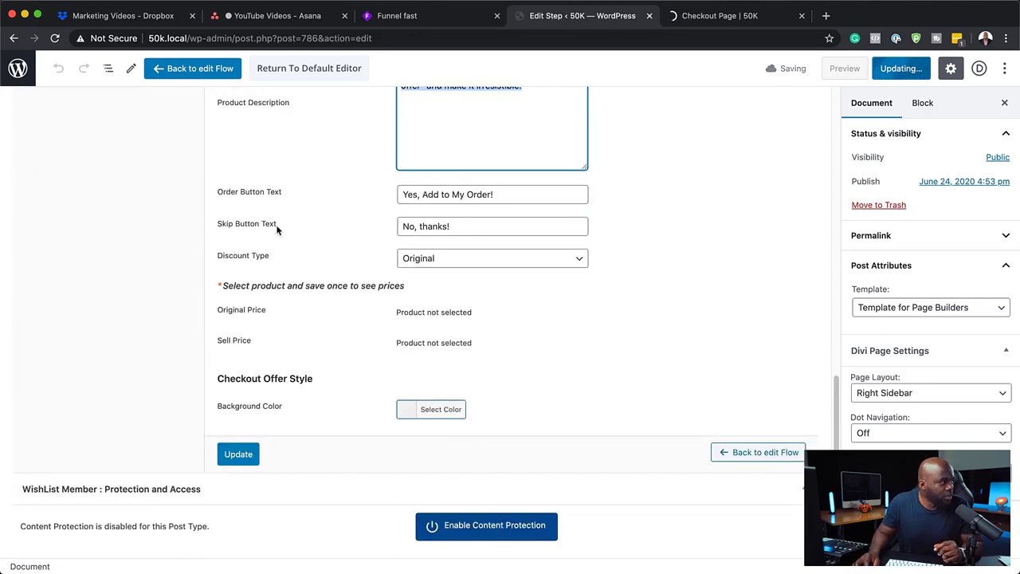
pyautogui.scroll(1, 278, 271)
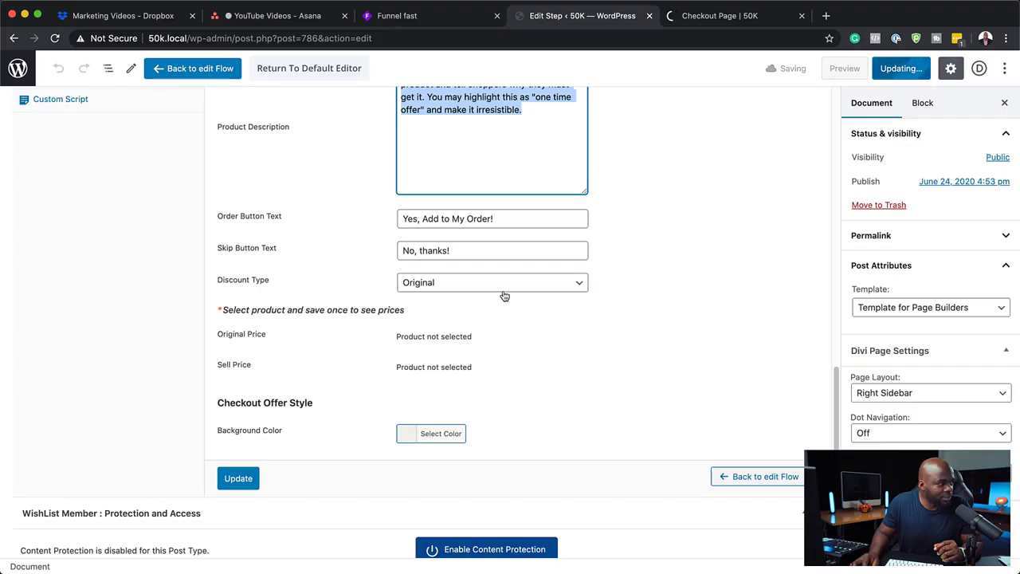
pyautogui.click(505, 289)
pyautogui.click(505, 295)
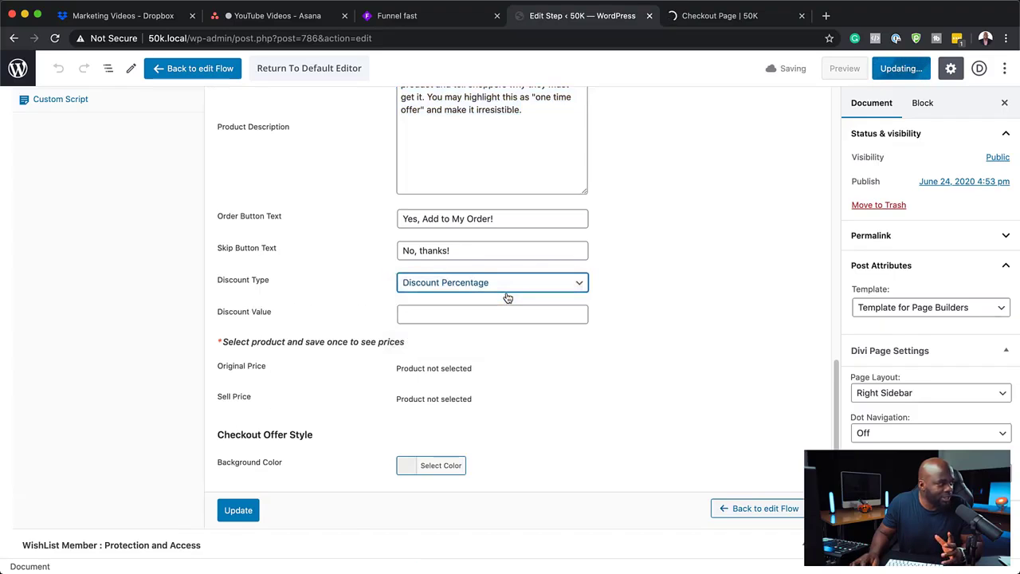
pyautogui.click(463, 315)
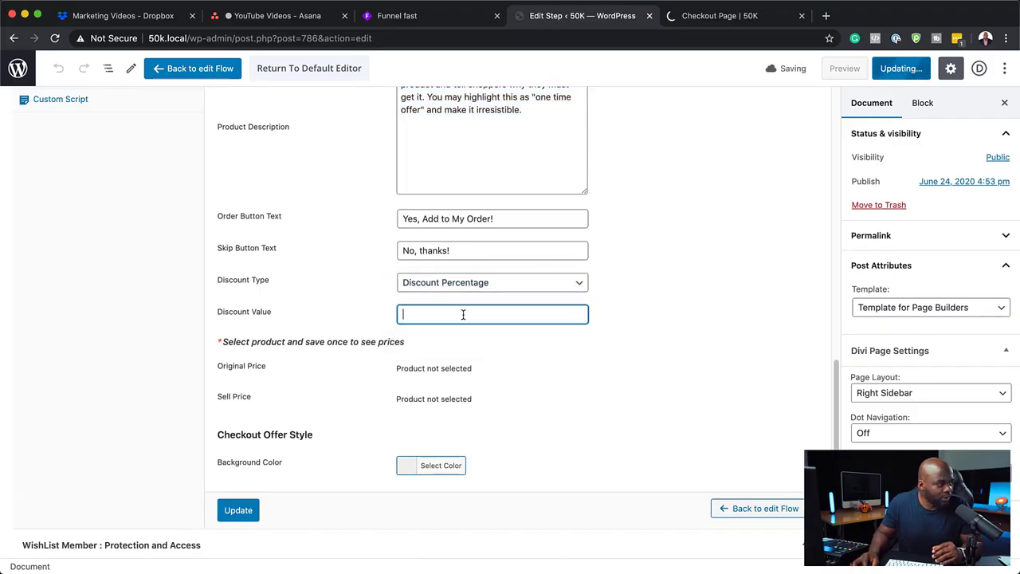
pyautogui.write('20')
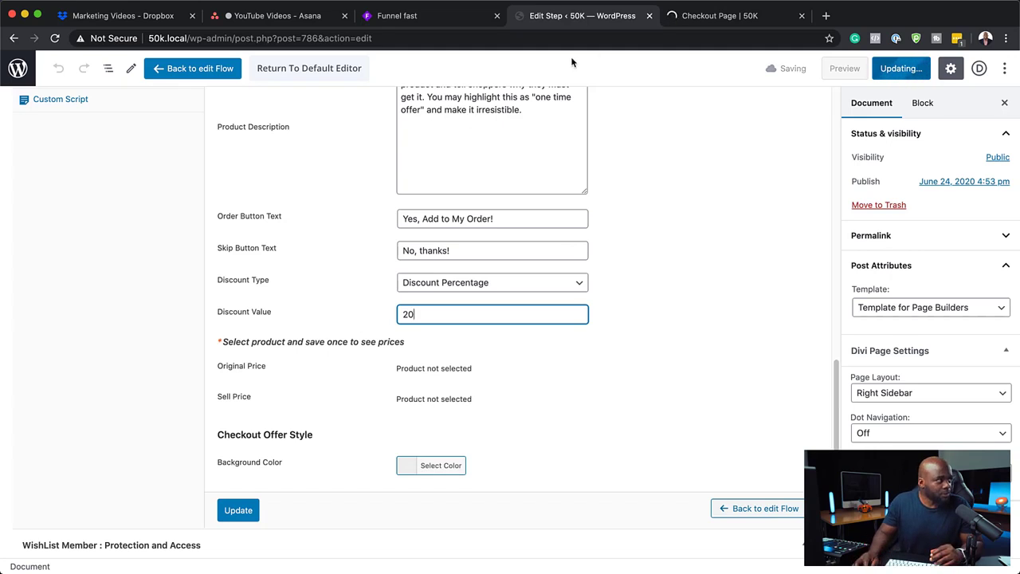
# Step: Leave the checkout step editor without updating and return to the Fitness Call flow's list of steps
pyautogui.scroll(15, 480, 303)
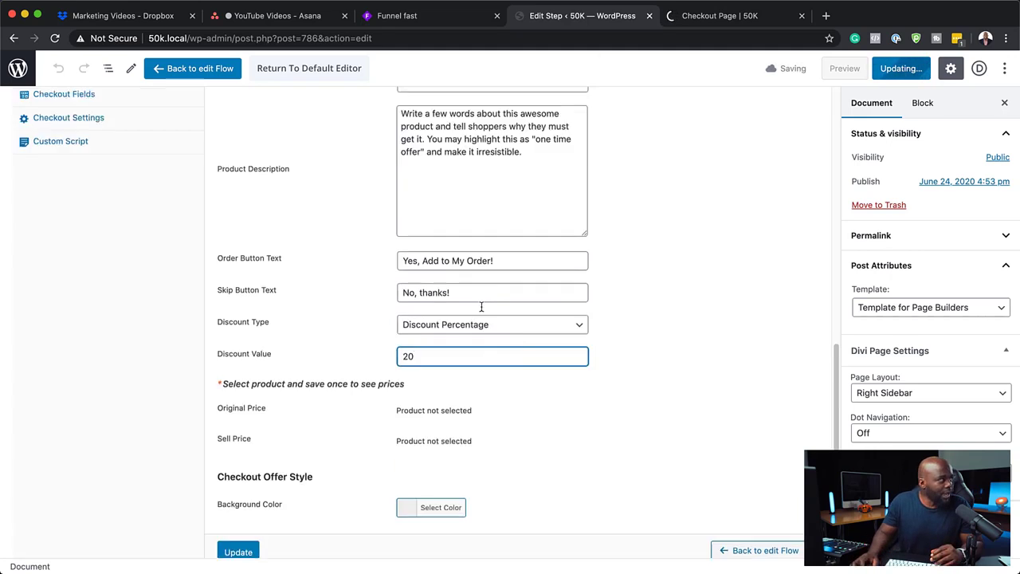
pyautogui.click(193, 69)
pyautogui.click(623, 203)
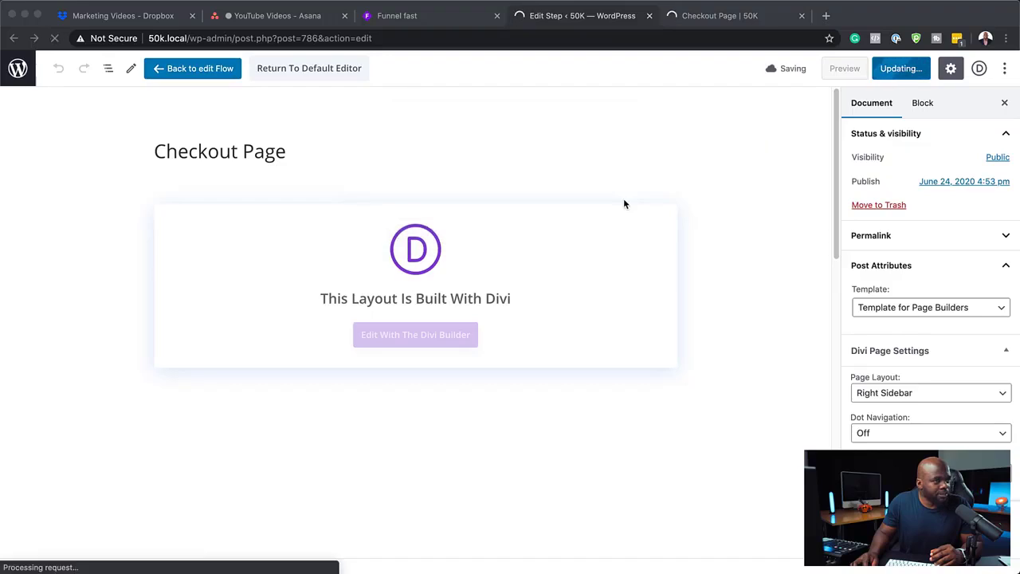
pyautogui.click(188, 71)
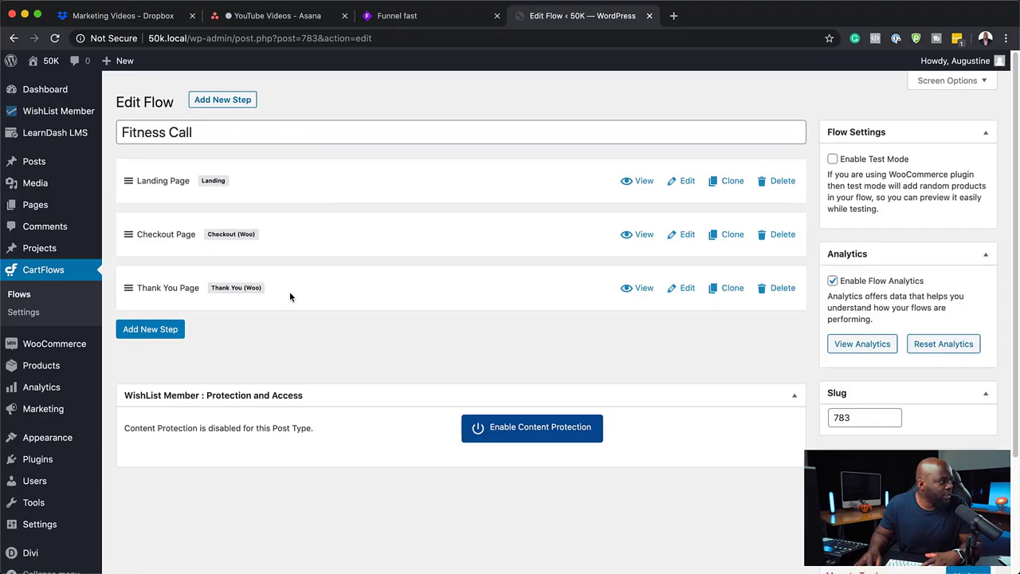
# Step: Open the Steps Library for a new flow step, look through the Downsell and Upsell templates, and close it
pyautogui.click(151, 329)
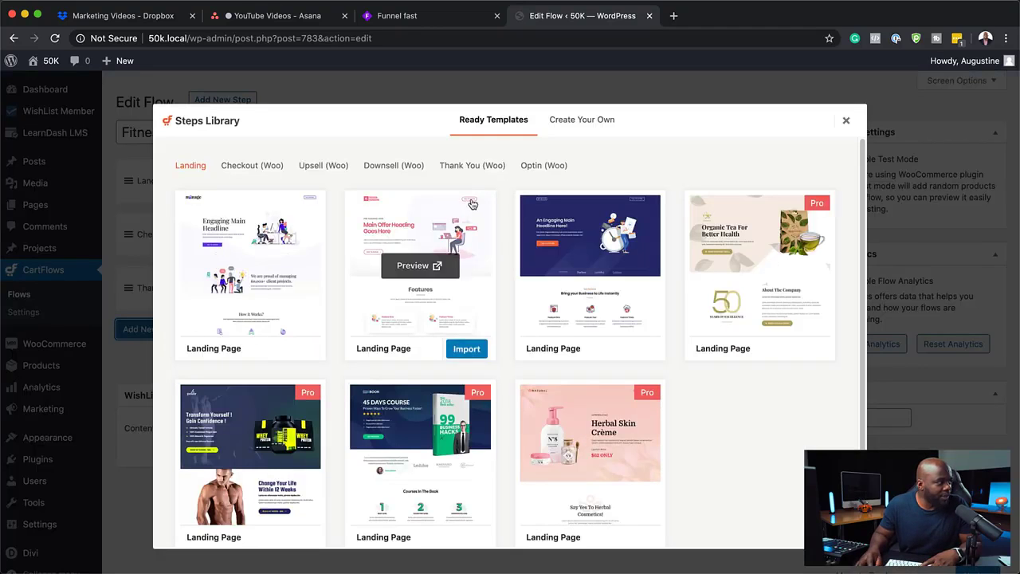
pyautogui.click(400, 169)
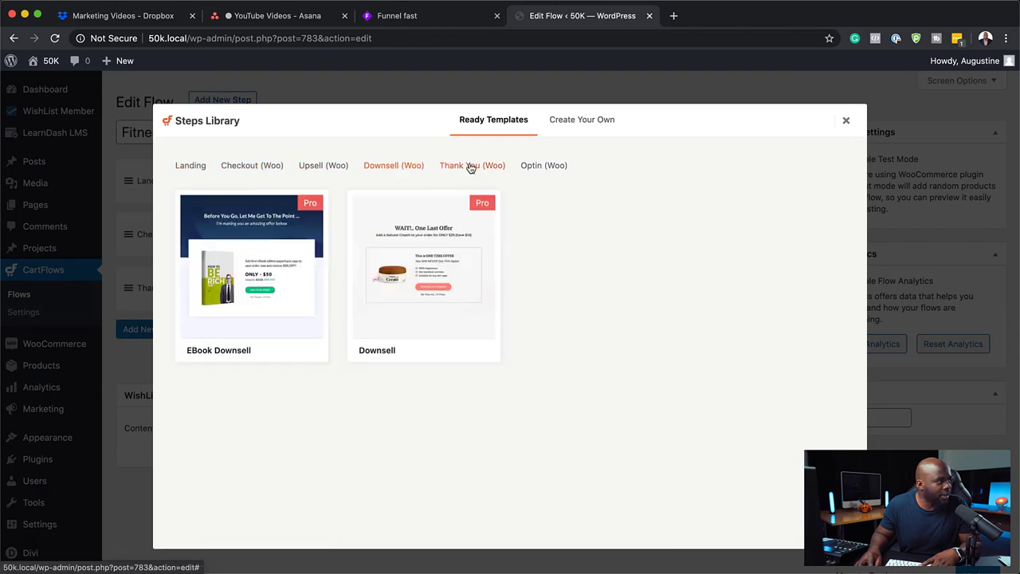
pyautogui.click(319, 172)
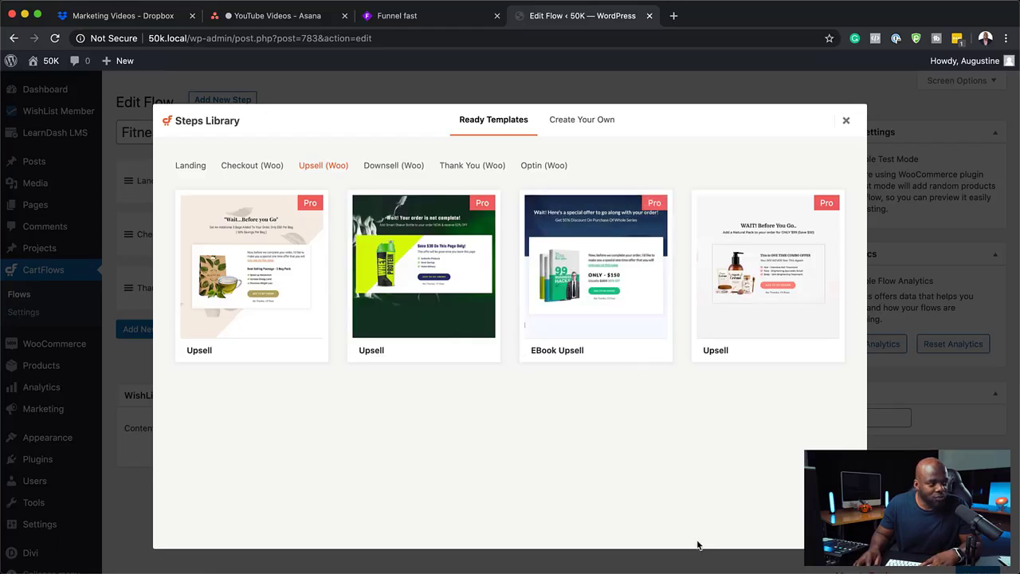
pyautogui.click(846, 122)
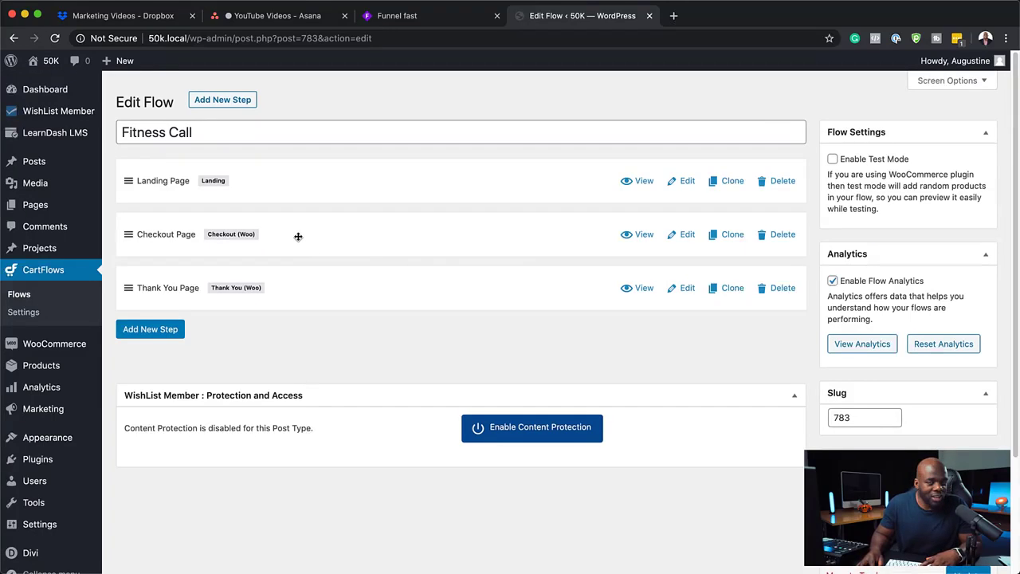
pyautogui.moveTo(297, 238); pyautogui.dragTo(291, 287)
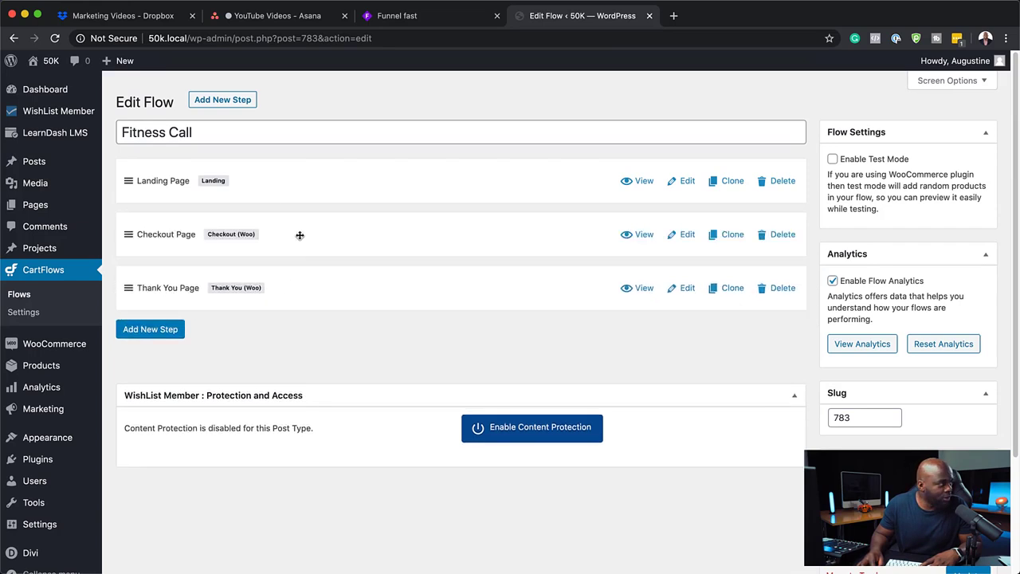